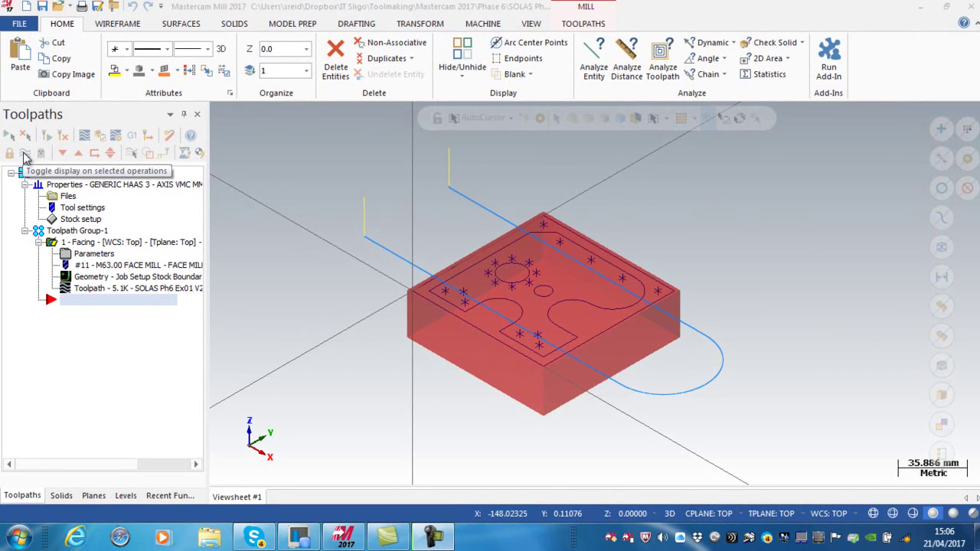
Step: Toggle the facing toolpath display until it ends hidden
click(25, 154)
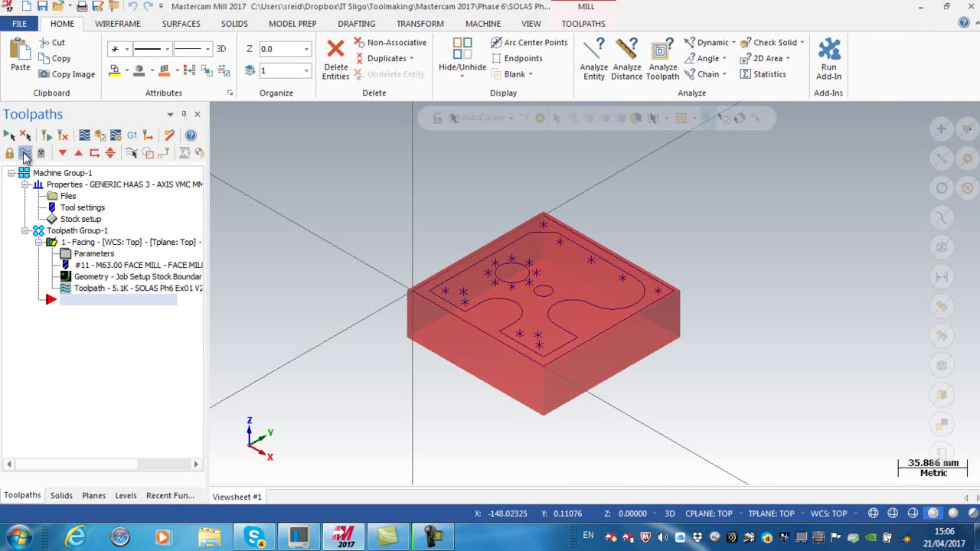
click(24, 155)
click(24, 155)
click(25, 155)
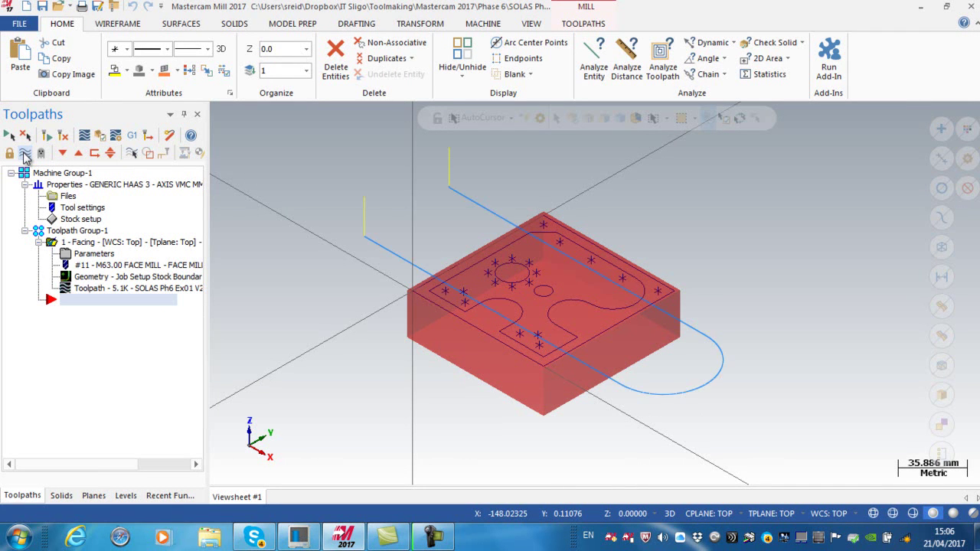
click(24, 154)
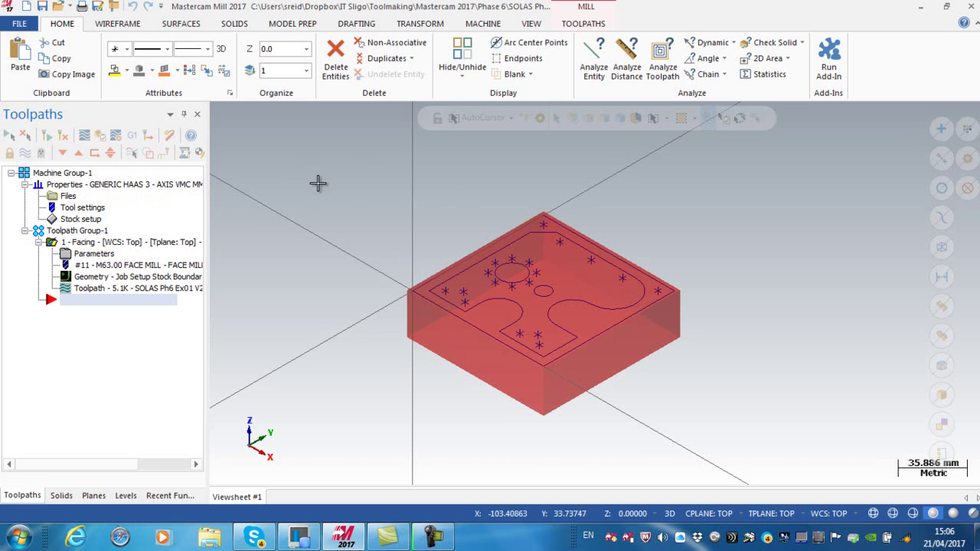
Step: Turn off Stock Display, switch to the Top (WCS) view and unzoom 80%
click(531, 24)
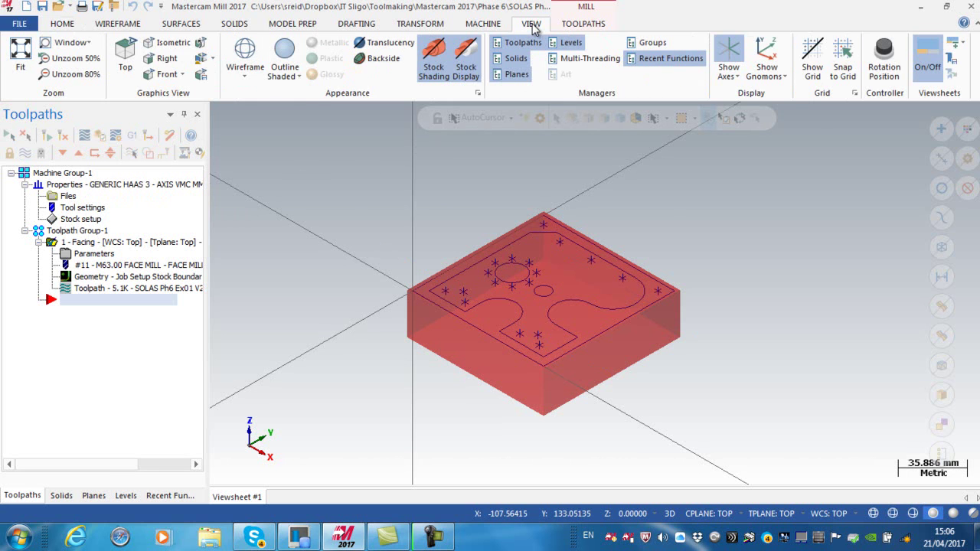
click(465, 53)
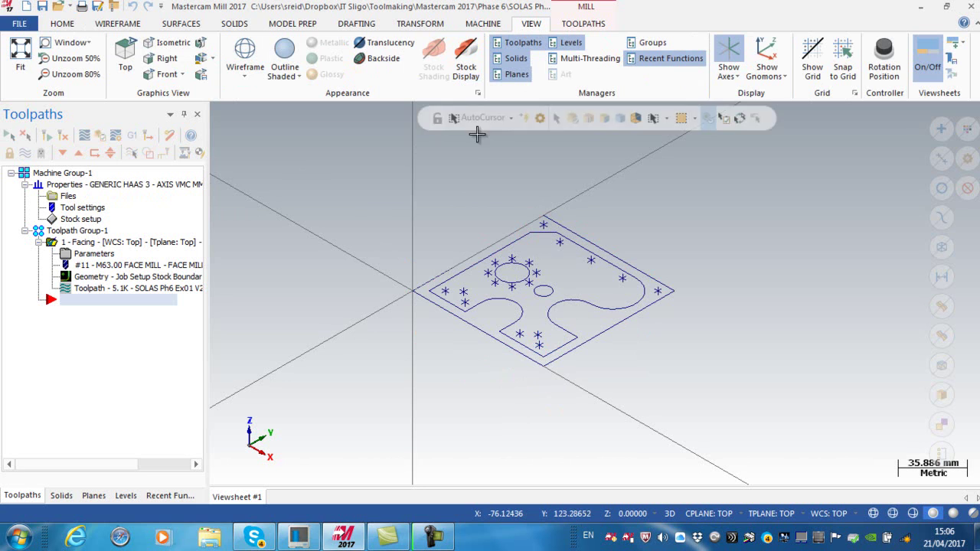
right_click(514, 198)
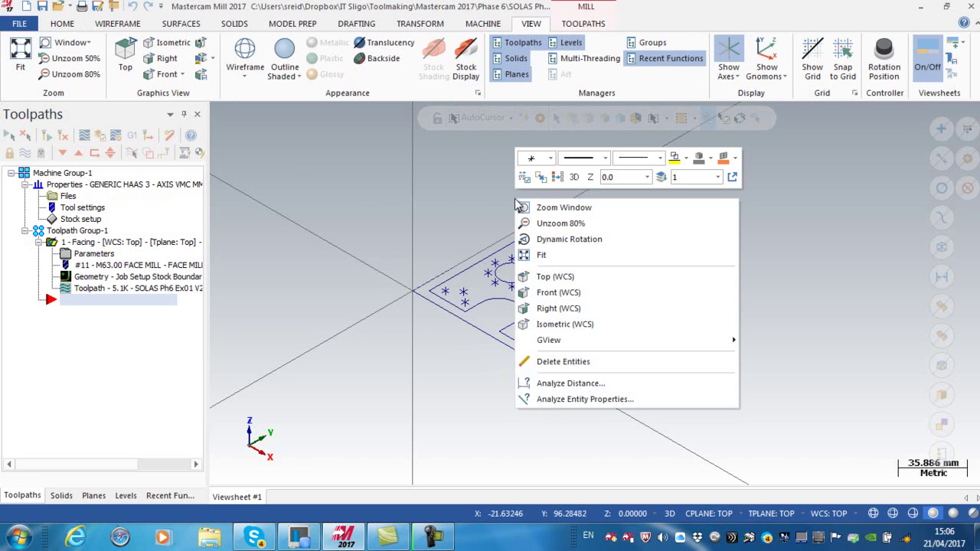
click(552, 279)
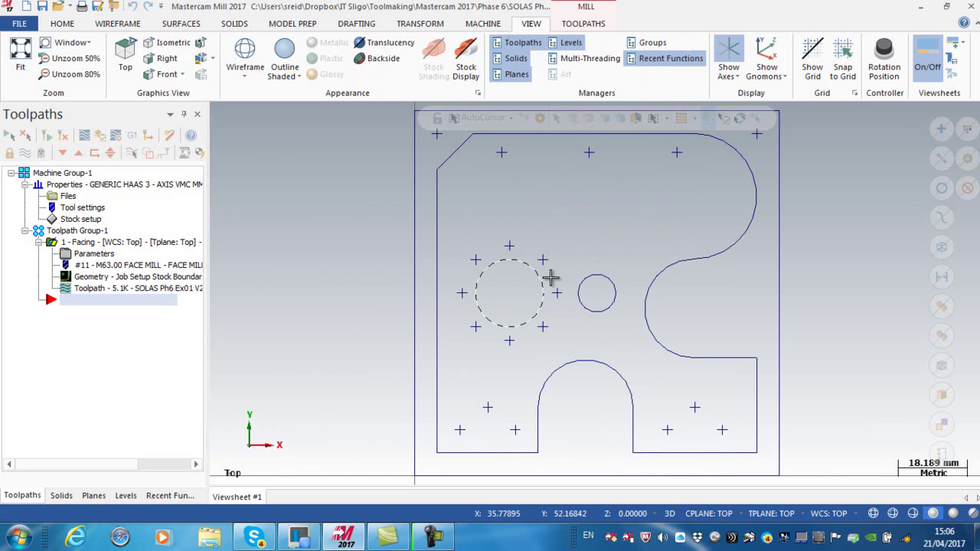
right_click(339, 234)
click(367, 258)
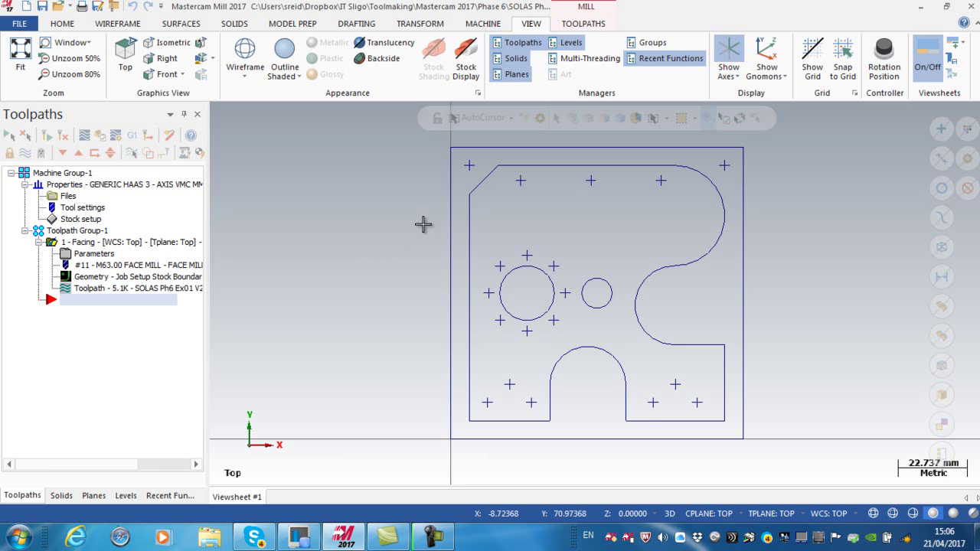
click(578, 25)
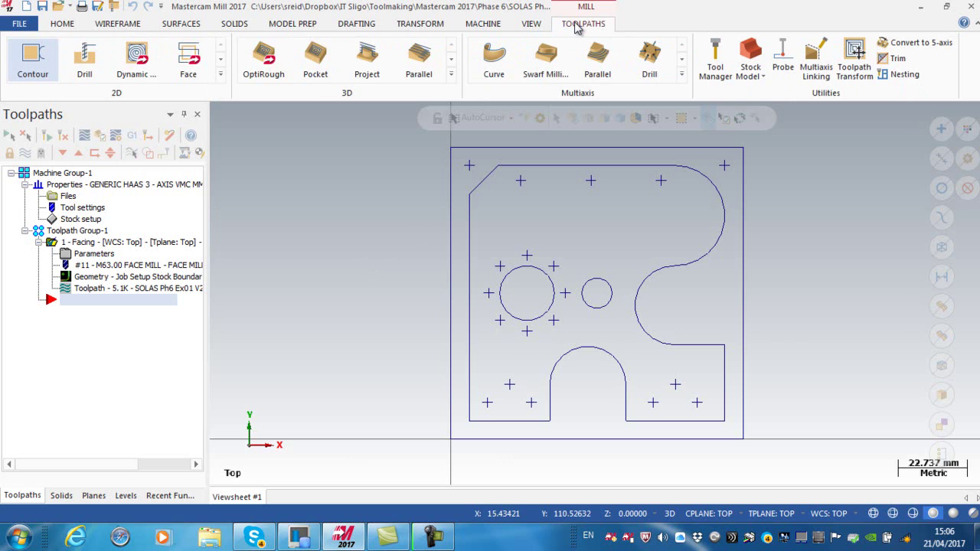
Step: Start a Contour toolpath with C-plane, Single chaining, then unselect the trial left-line pick
click(33, 69)
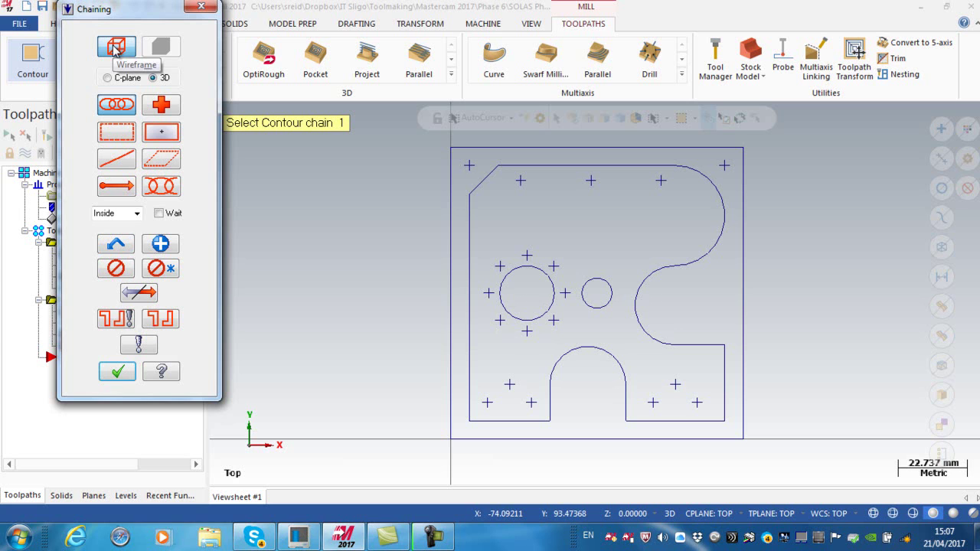
click(121, 77)
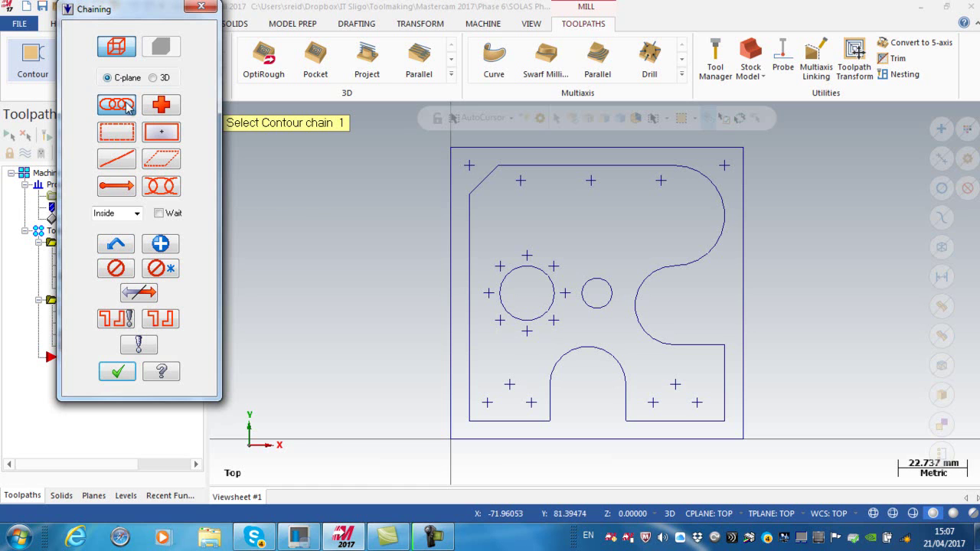
click(121, 164)
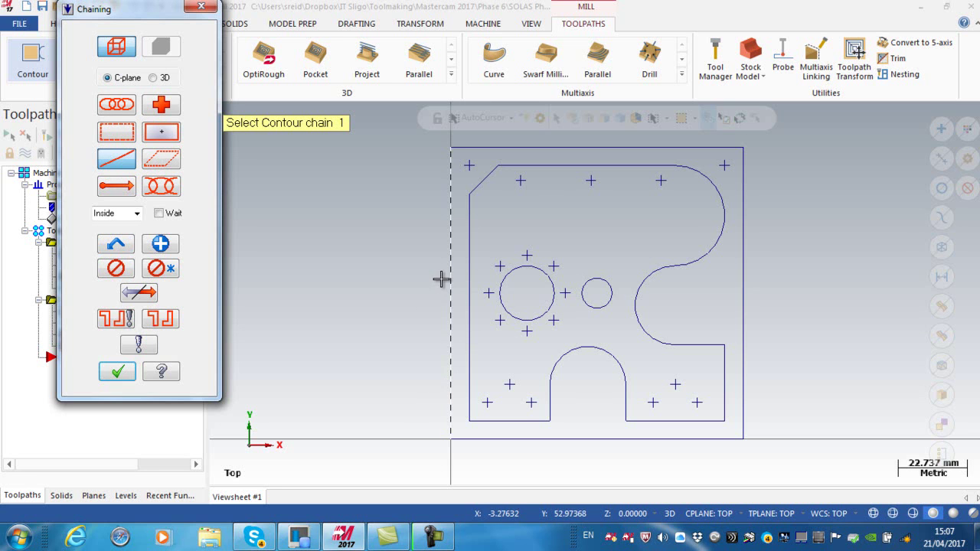
click(443, 344)
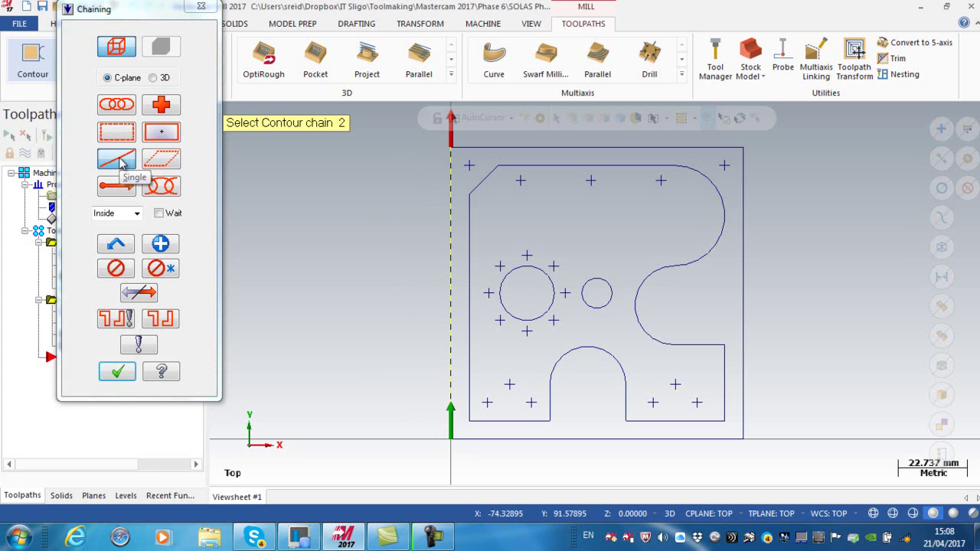
click(115, 274)
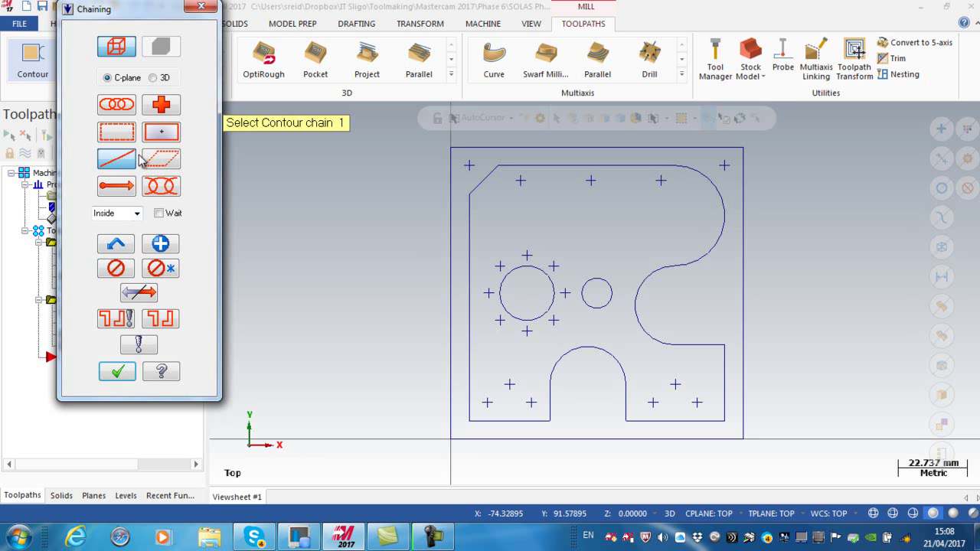
Step: Chain the outer rectangle in Chain mode, then unselect it
click(122, 105)
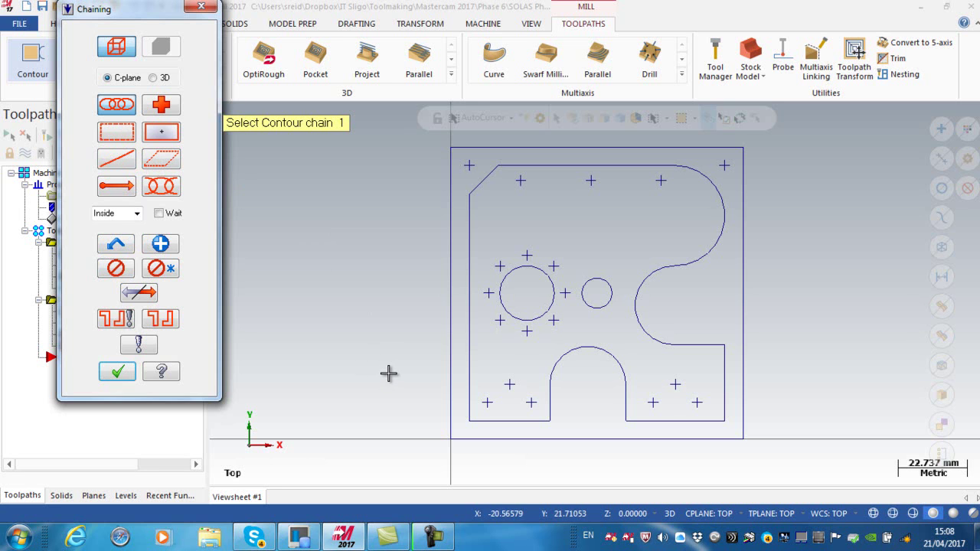
click(446, 362)
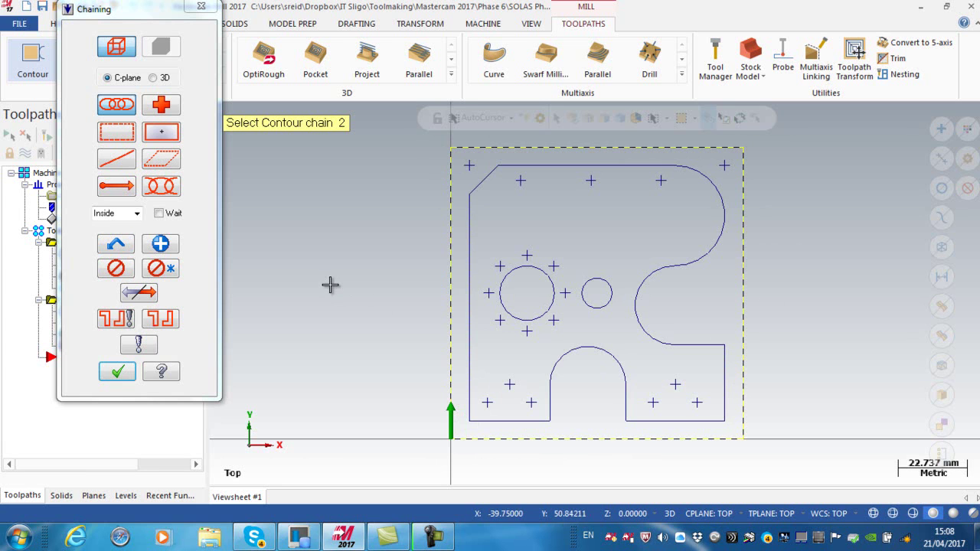
click(115, 268)
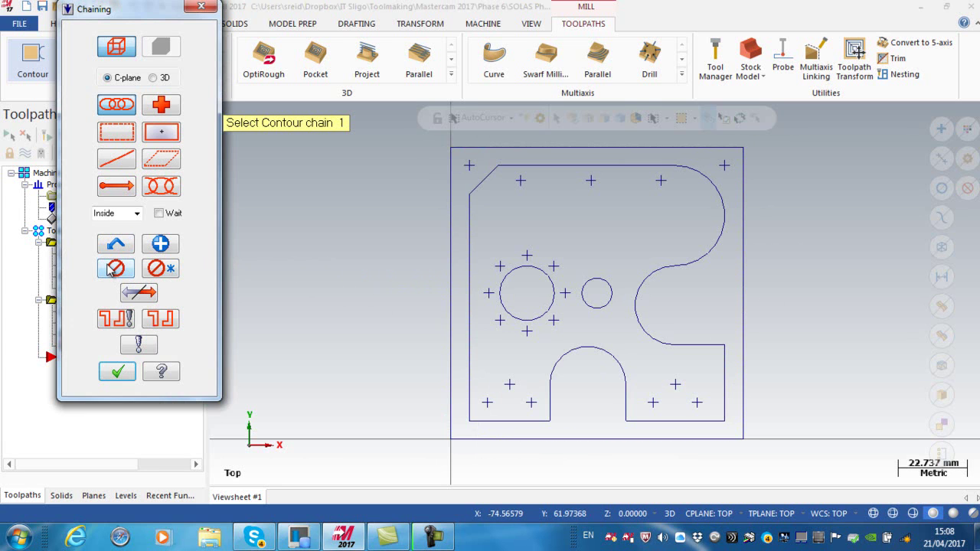
Step: Try a Partial chain from left edge to top edge, unselect it, and return to Chain mode
click(163, 189)
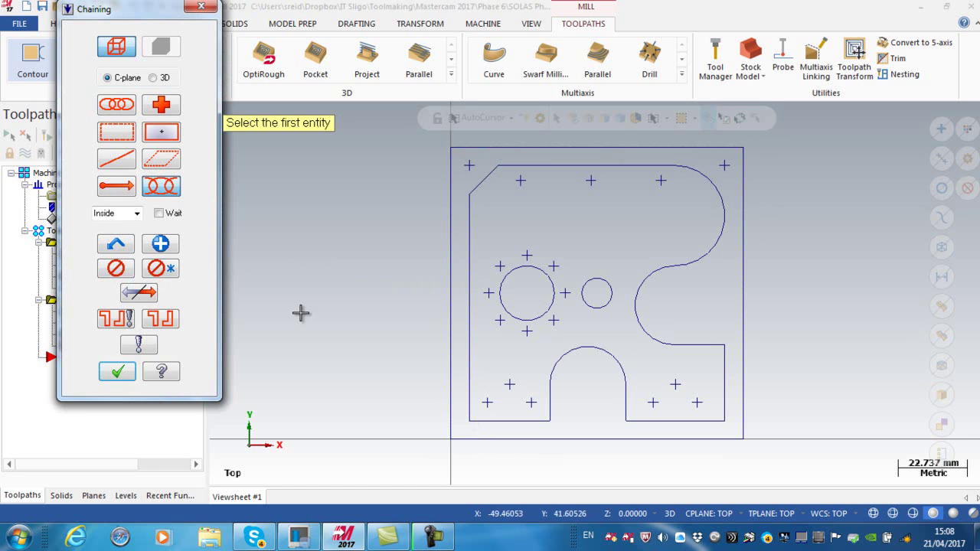
click(444, 410)
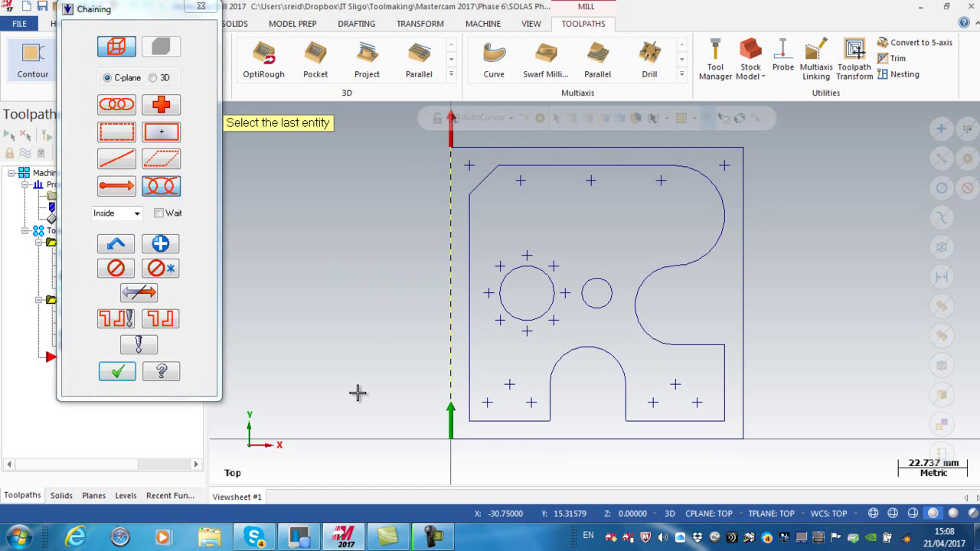
click(715, 147)
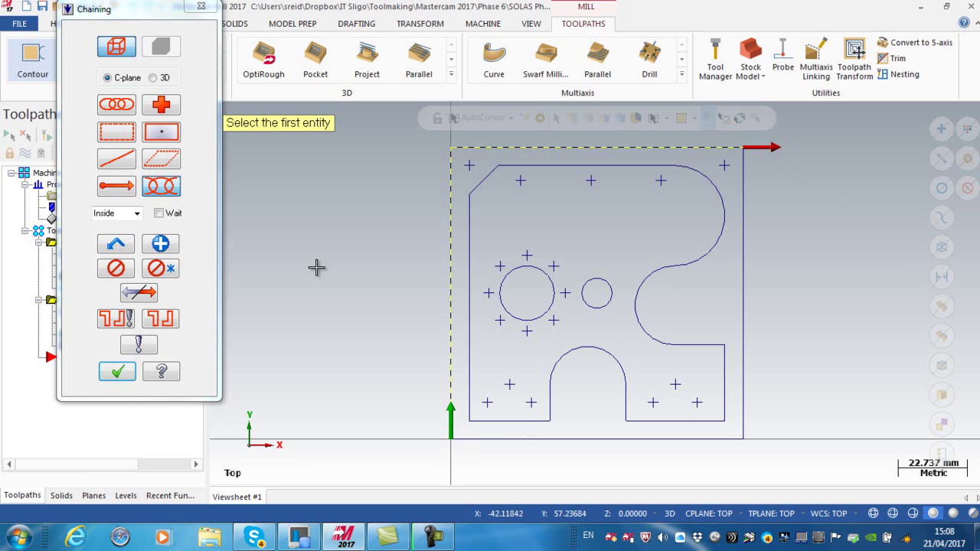
click(116, 267)
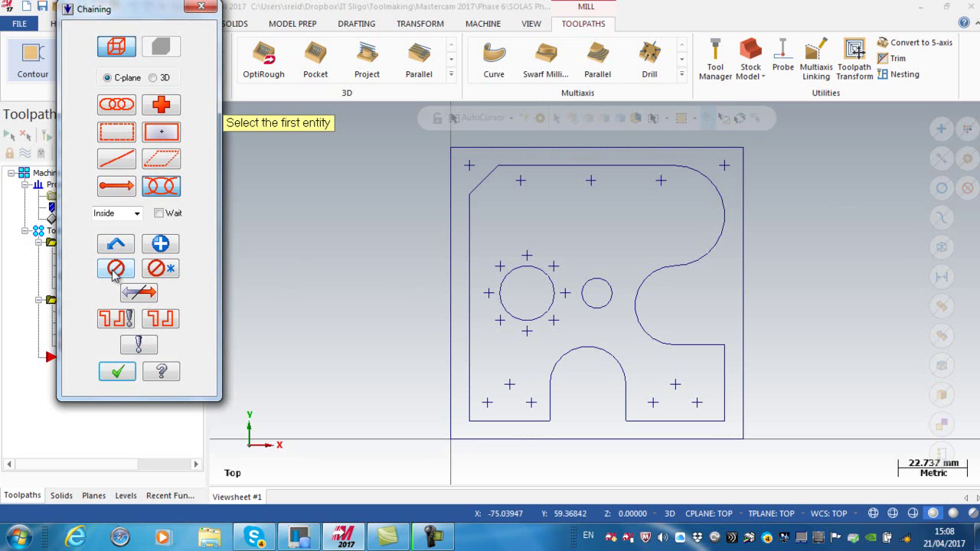
click(117, 105)
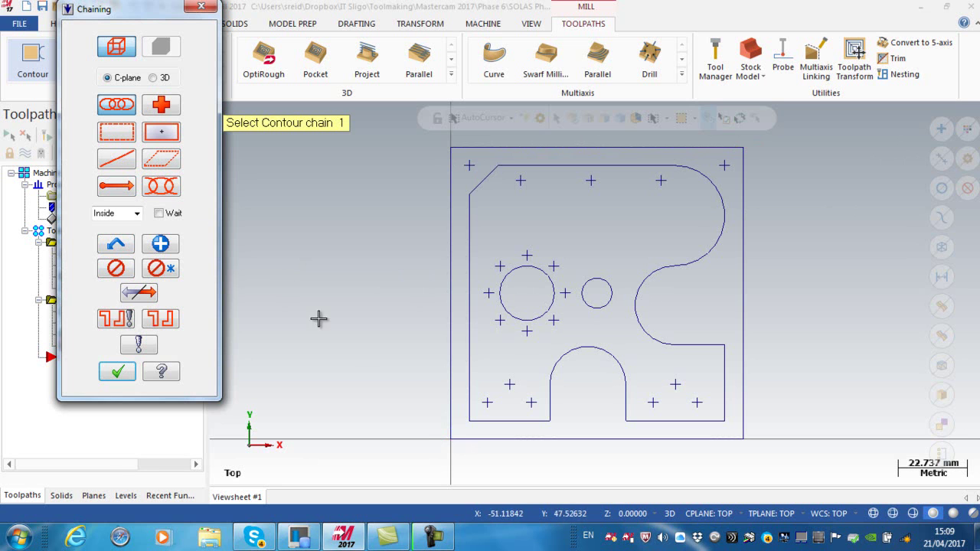
Step: Chain the whole square stock outline and accept it into the Contour parameters
click(443, 415)
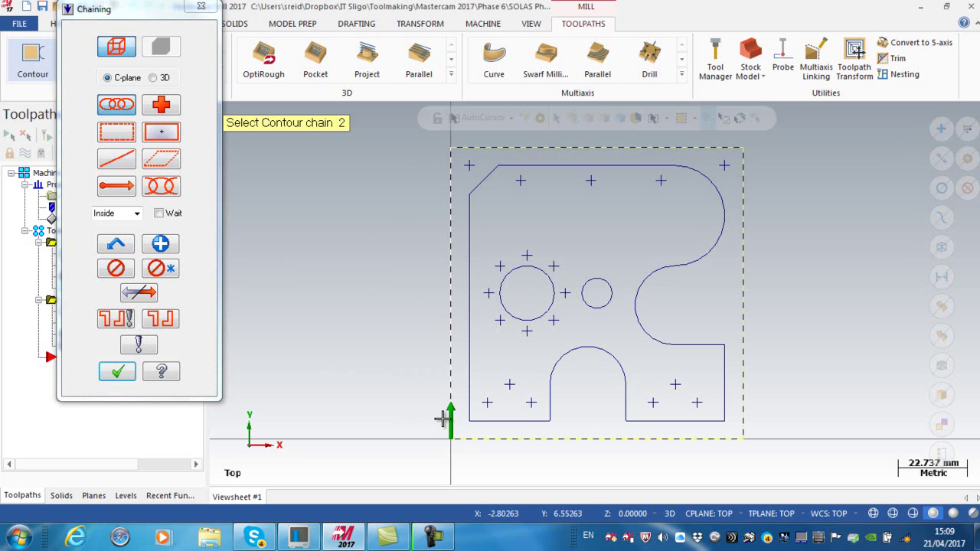
click(67, 10)
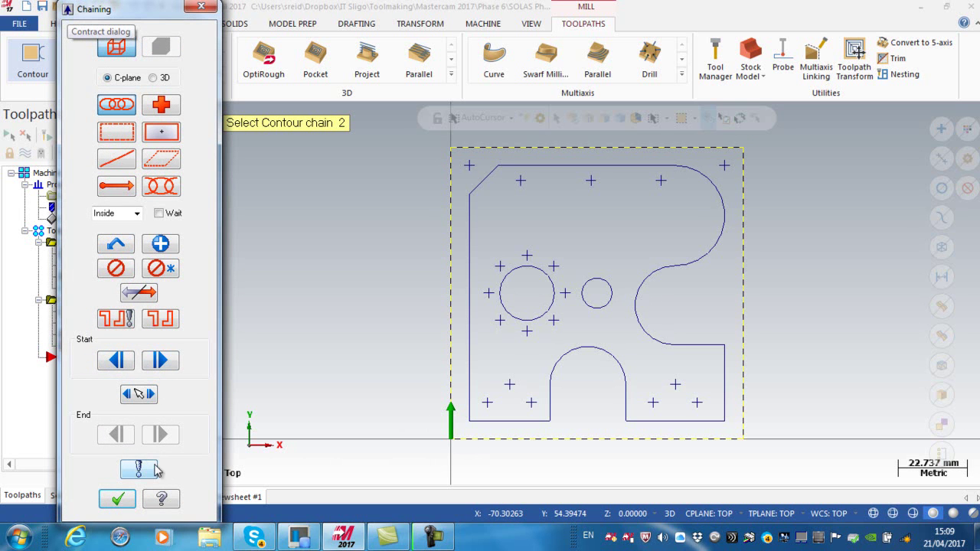
click(67, 10)
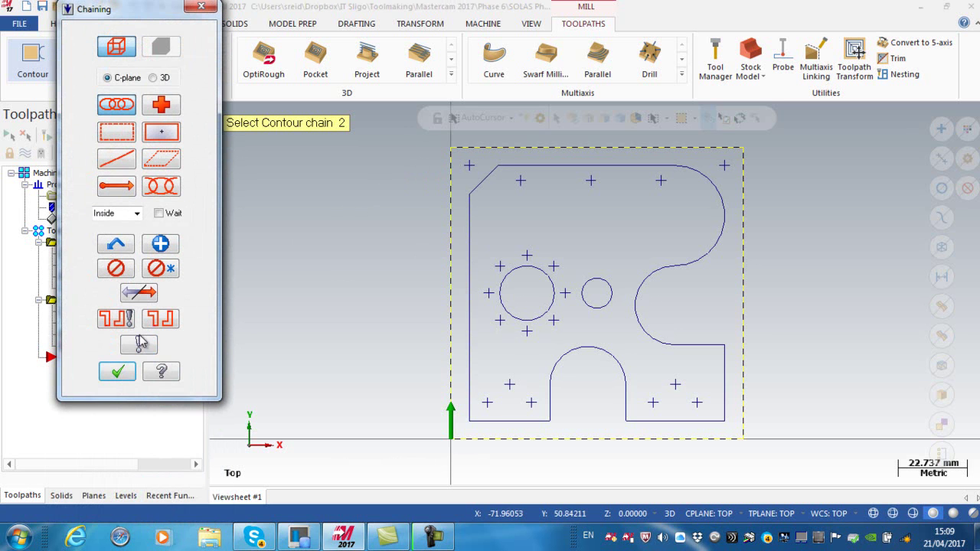
click(116, 372)
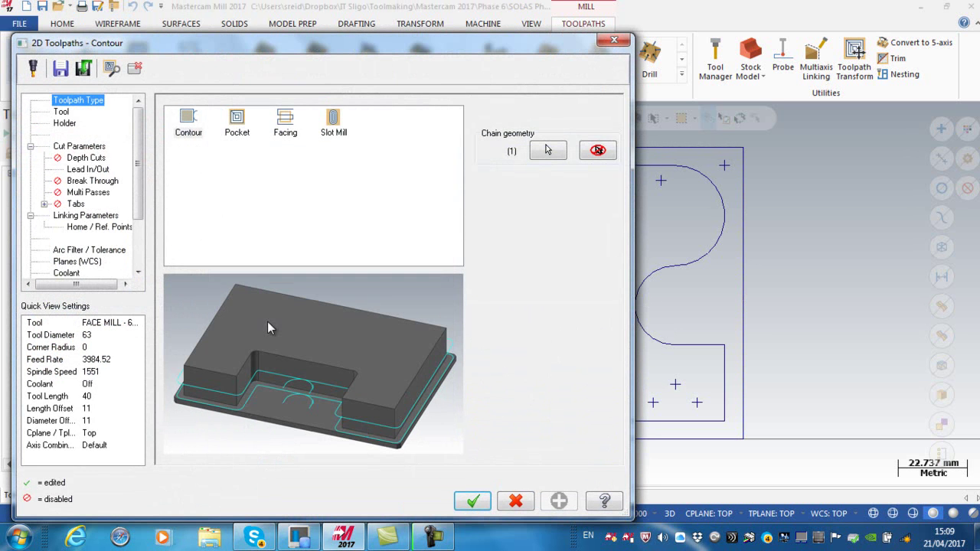
Step: Filter the tool library to Endmill1 Flat tools with diameter equal to 16
click(62, 113)
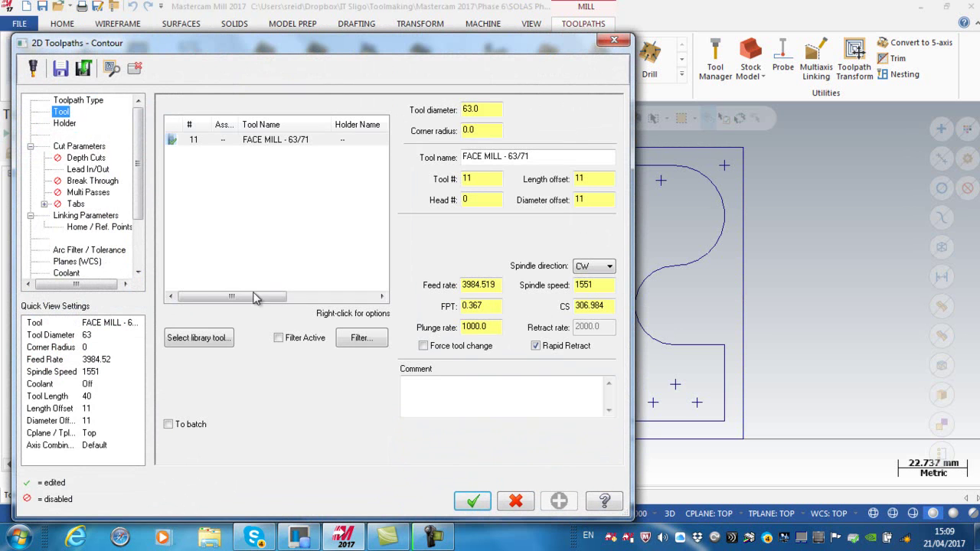
click(215, 341)
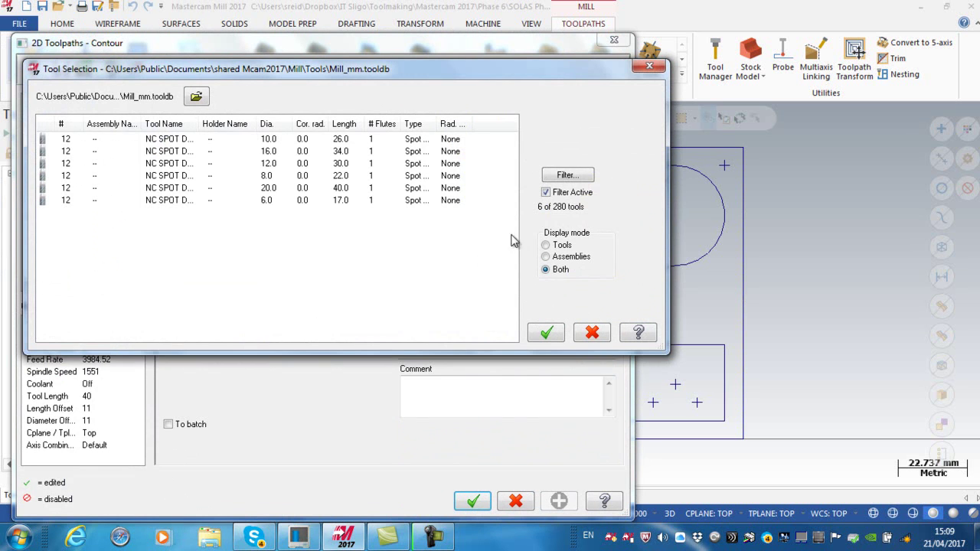
click(570, 176)
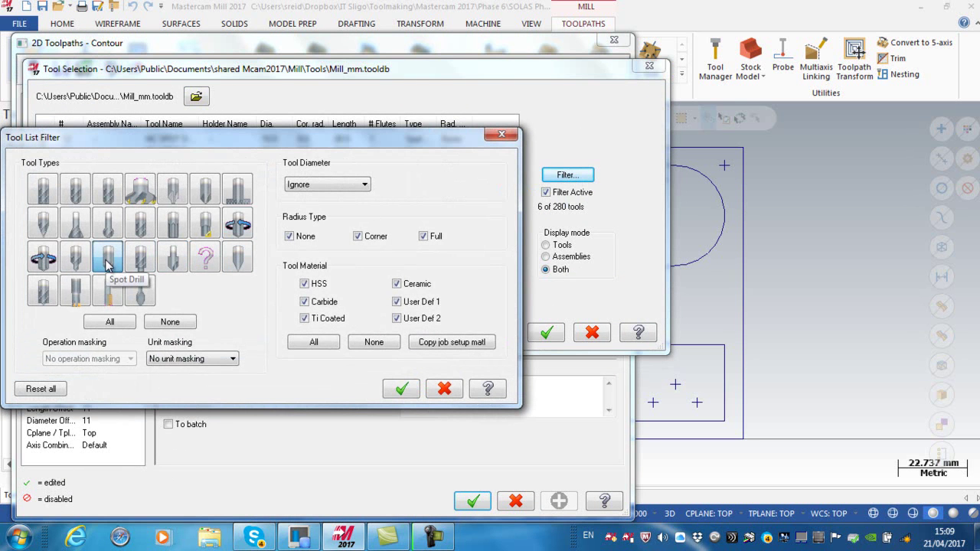
click(169, 321)
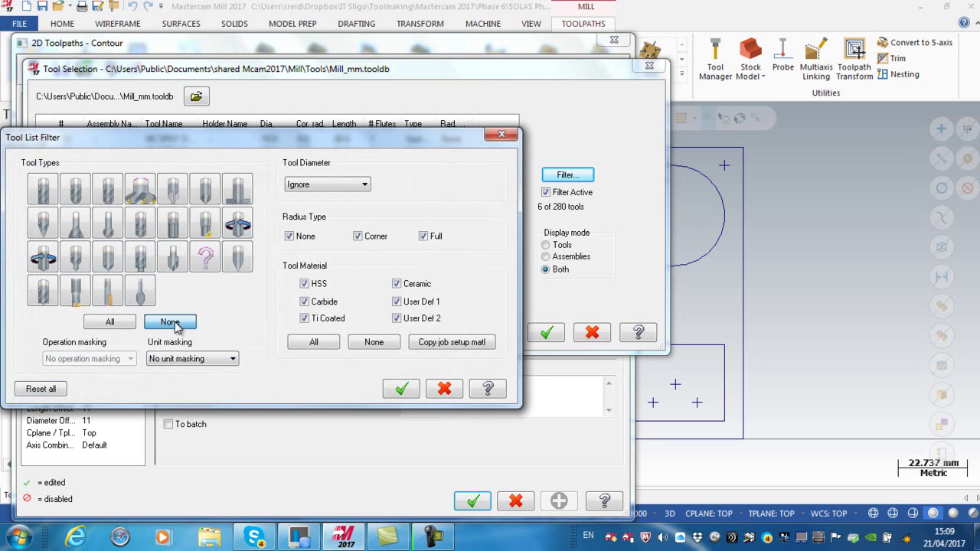
click(43, 190)
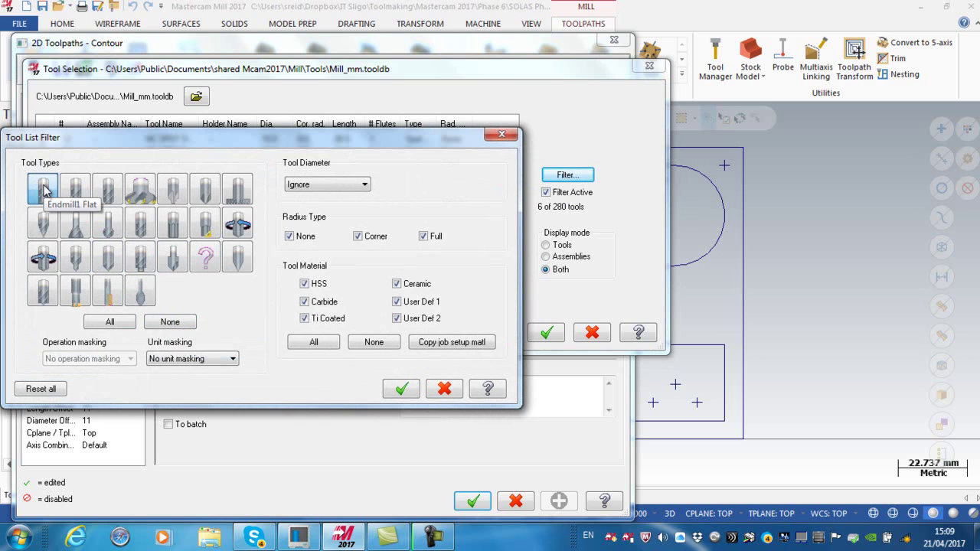
click(341, 192)
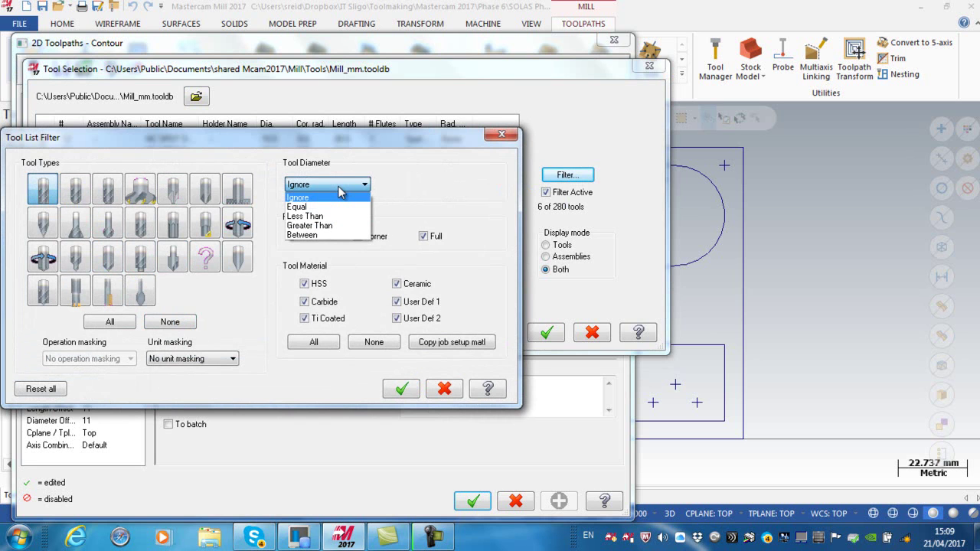
click(301, 207)
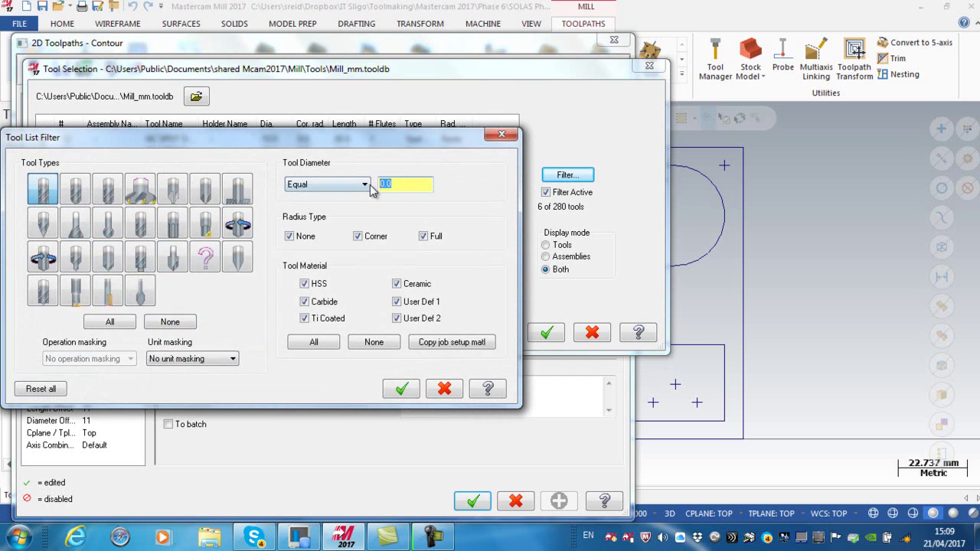
text(16)
key(Tab)
click(401, 389)
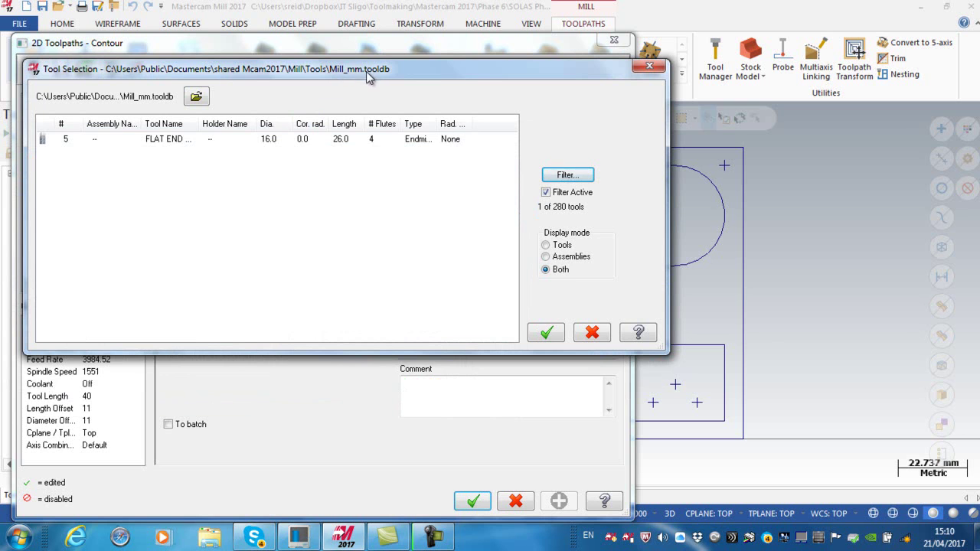
Step: Add tool 5, FLAT END MILL - 16, and review its overall and cutting lengths
click(269, 186)
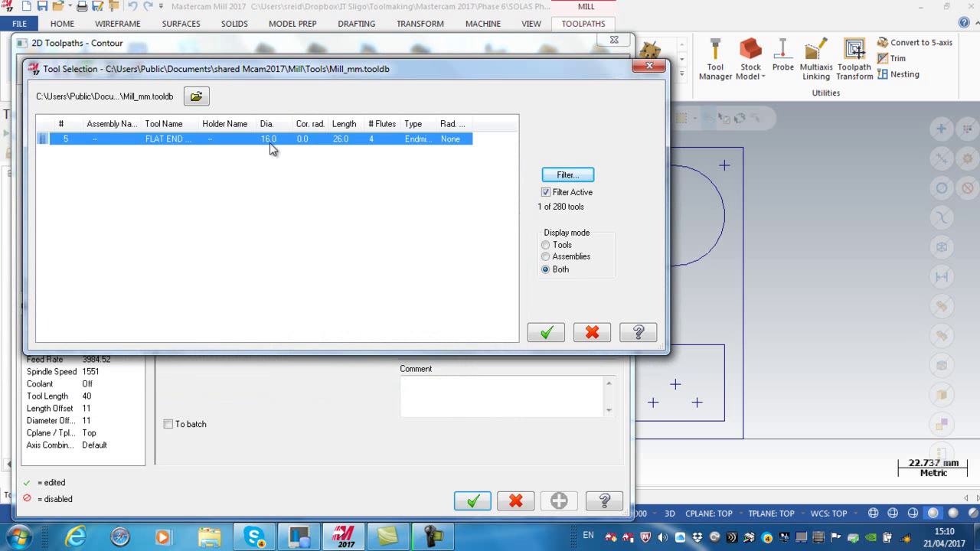
click(548, 334)
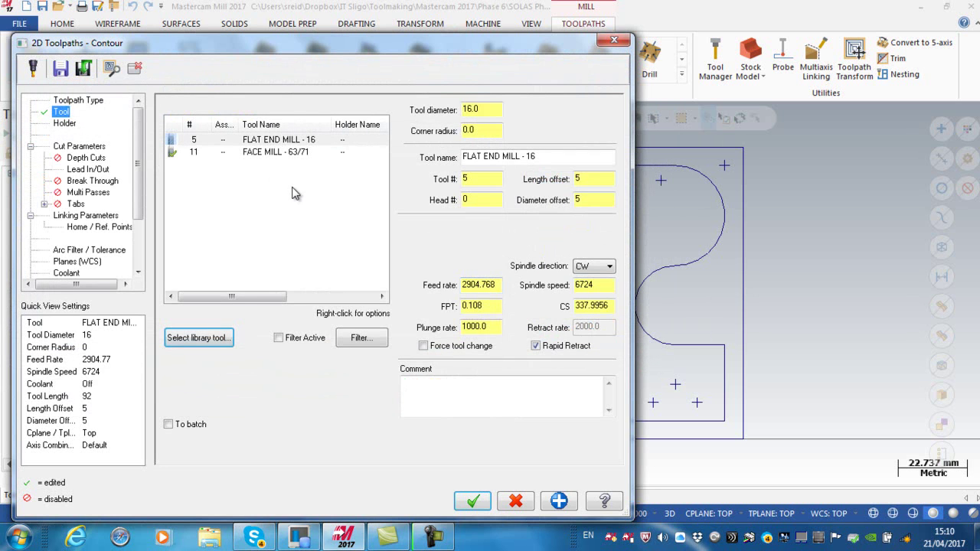
click(259, 143)
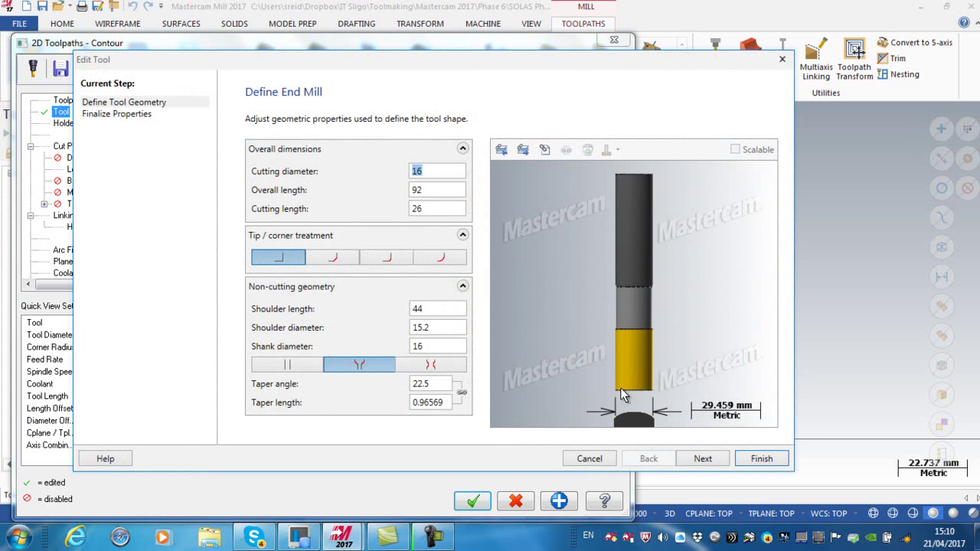
click(437, 191)
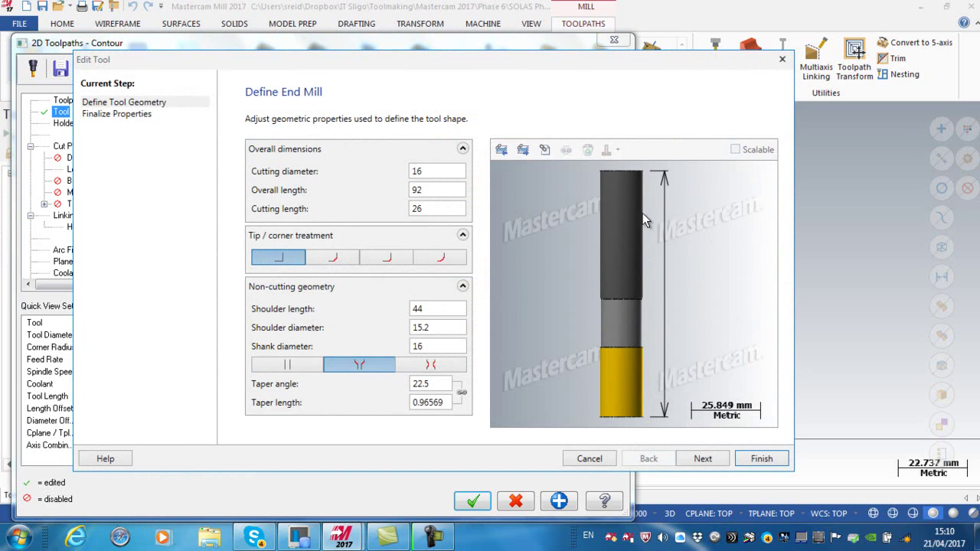
click(438, 209)
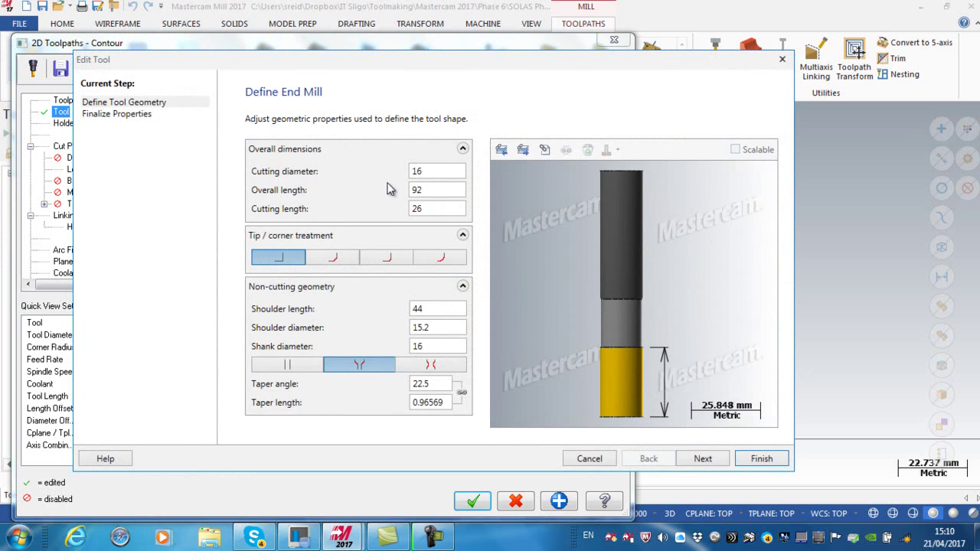
click(702, 459)
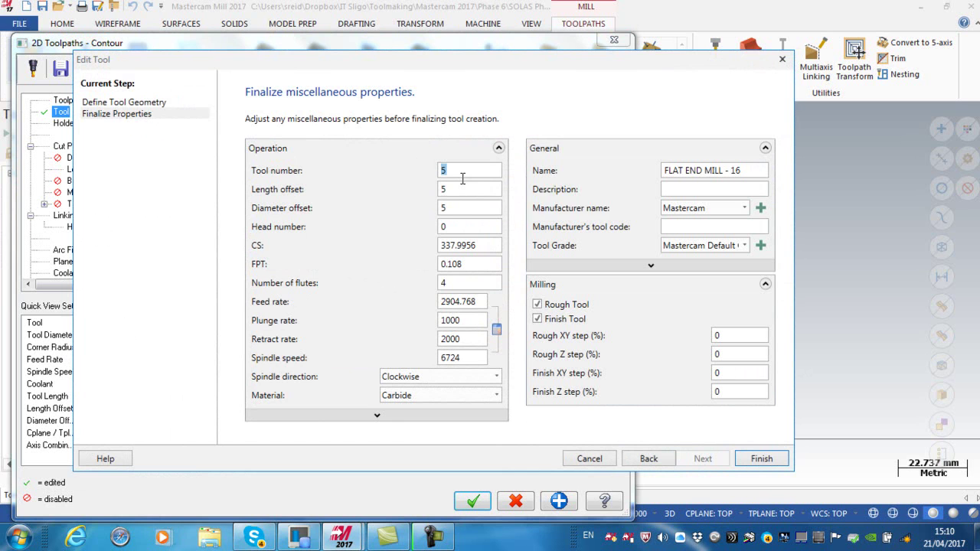
Step: Set tool number 1, cutting speed 150 and feed per tooth 0.1
click(455, 170)
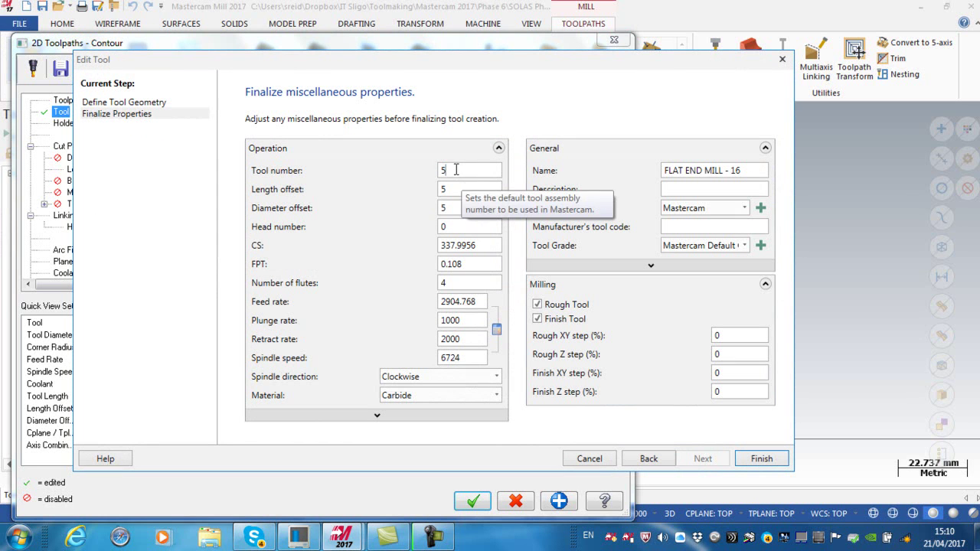
drag(455, 170, 415, 168)
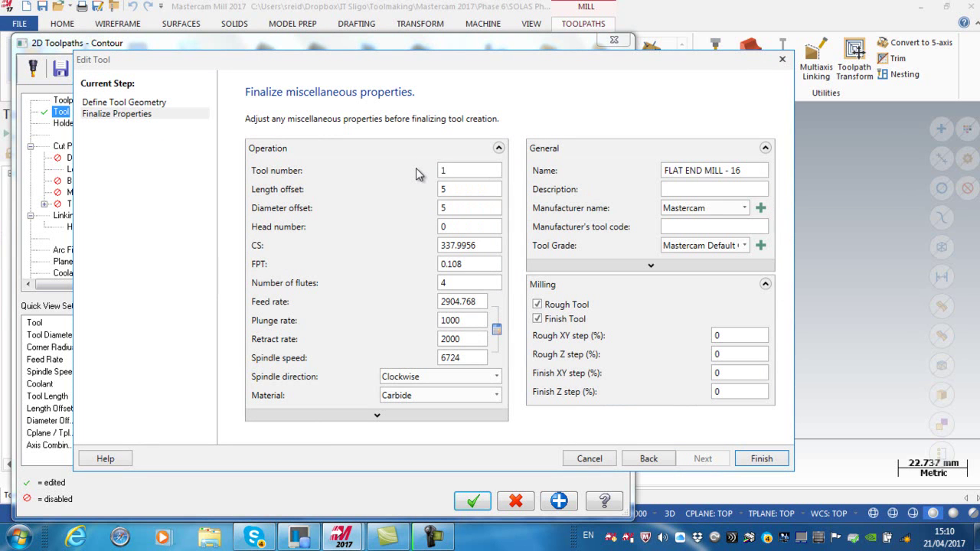
text(1)
key(Tab)
click(492, 246)
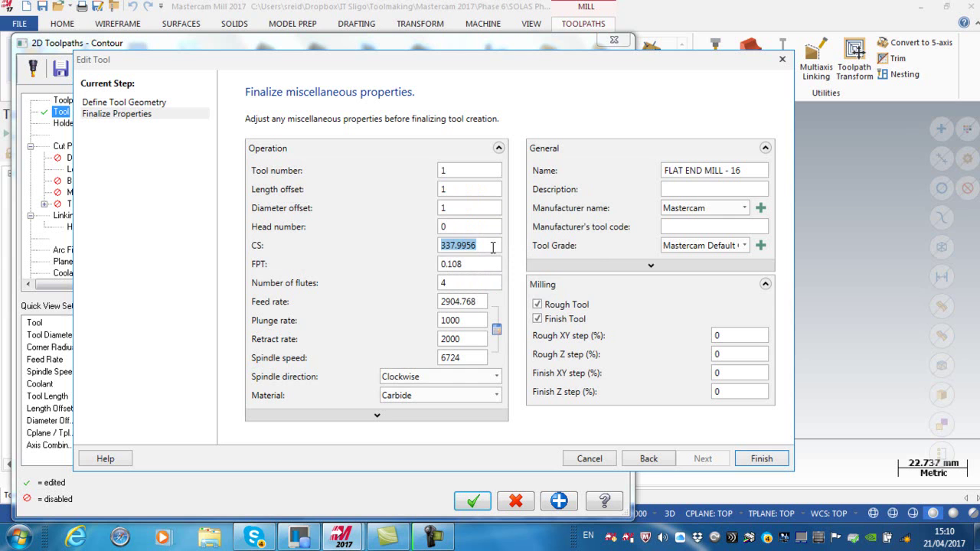
text(150)
click(476, 264)
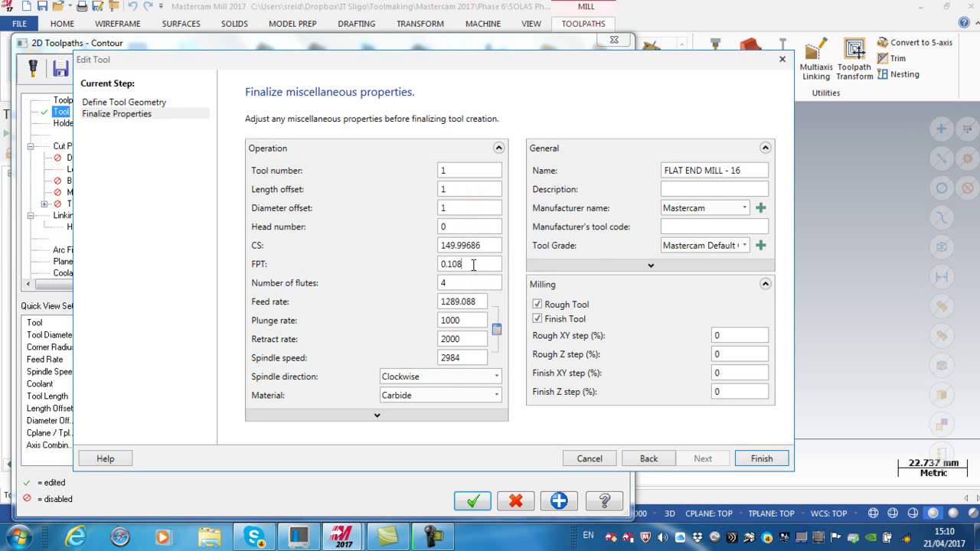
text(.1)
click(453, 282)
Step: Set 2 flutes and 250 plunge rate, and rename the tool 16mm SLOT DRILL
drag(453, 282, 428, 283)
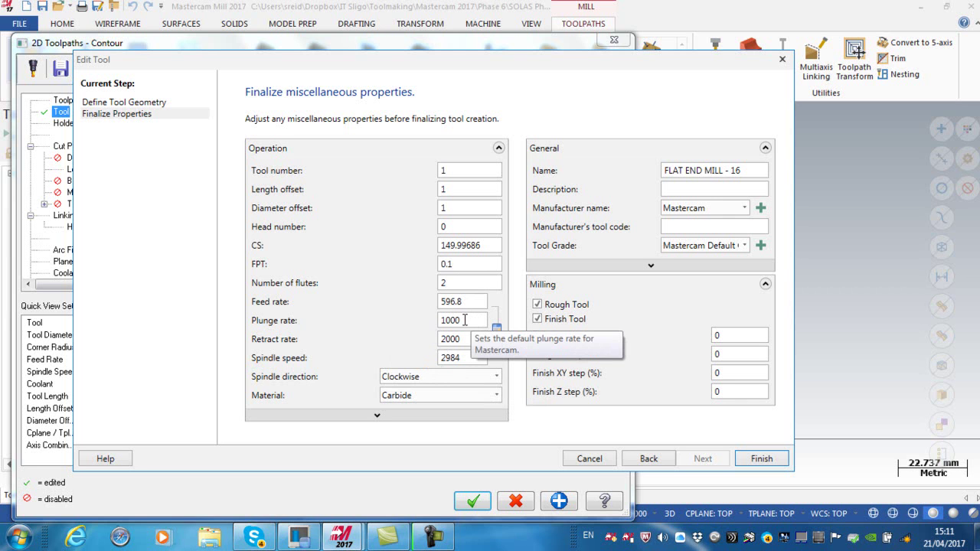
drag(464, 321, 433, 321)
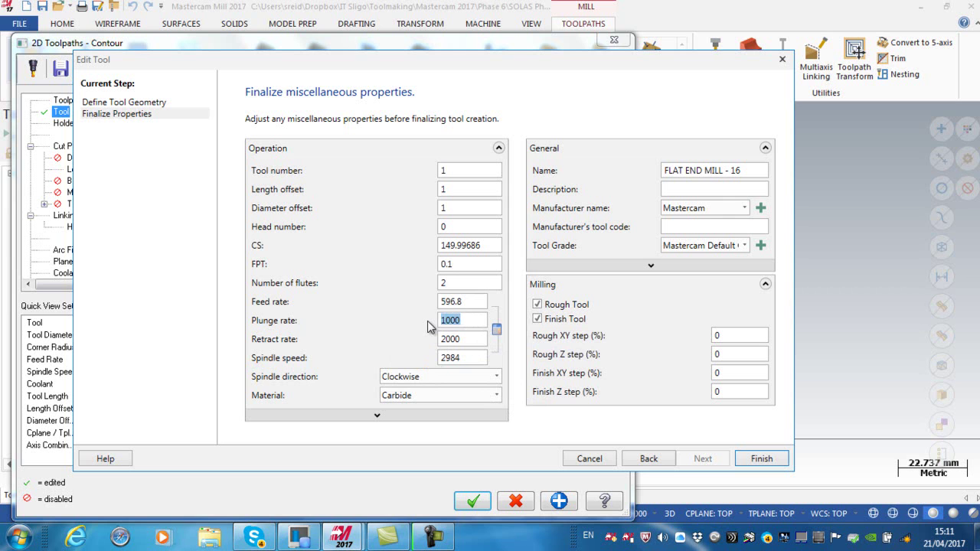
text(250)
drag(729, 170, 665, 170)
text(FLAT SLOT)
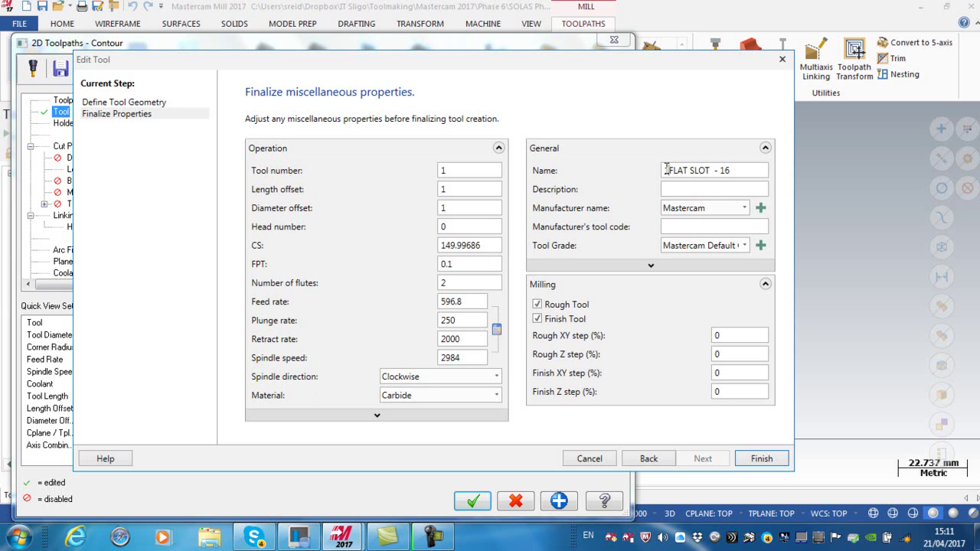
click(665, 170)
text(16mm)
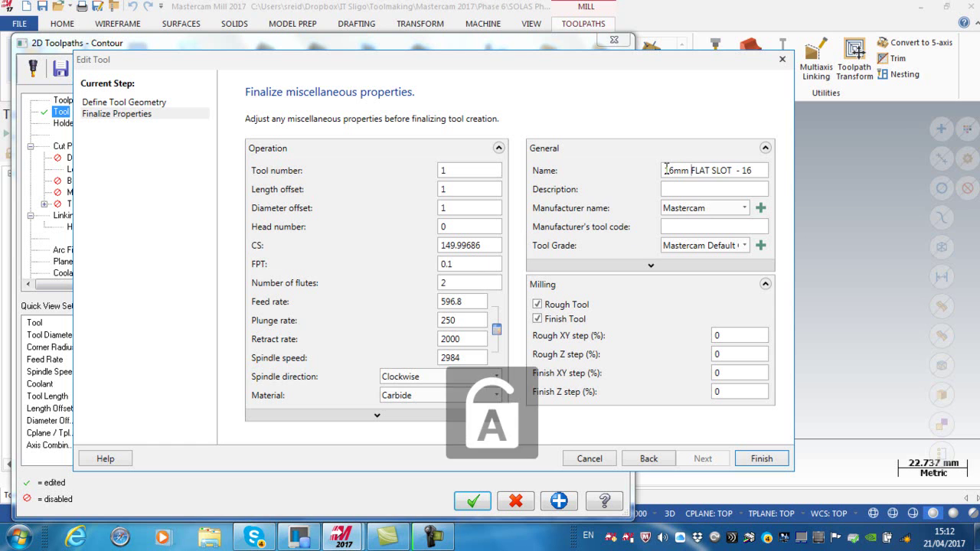
key(shift+End)
text(SLOT D)
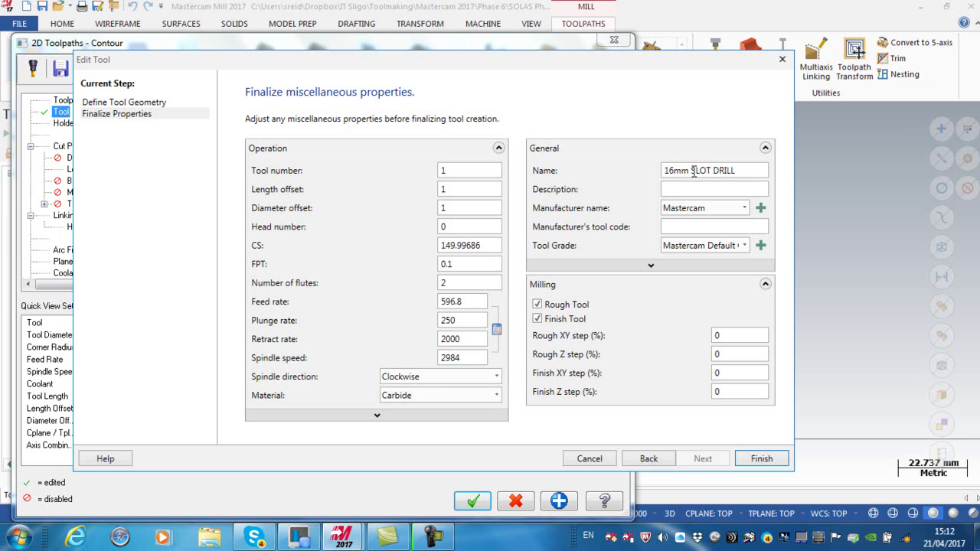
Step: Save the slot drill and enter the toolpath comment 'Rough Outer Profile'
click(762, 458)
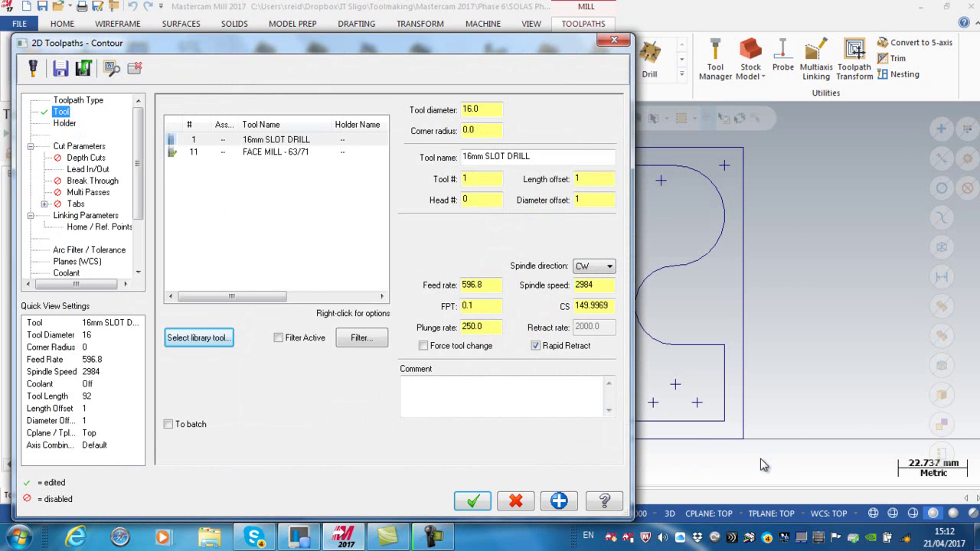
click(419, 388)
text(Rough Outer P)
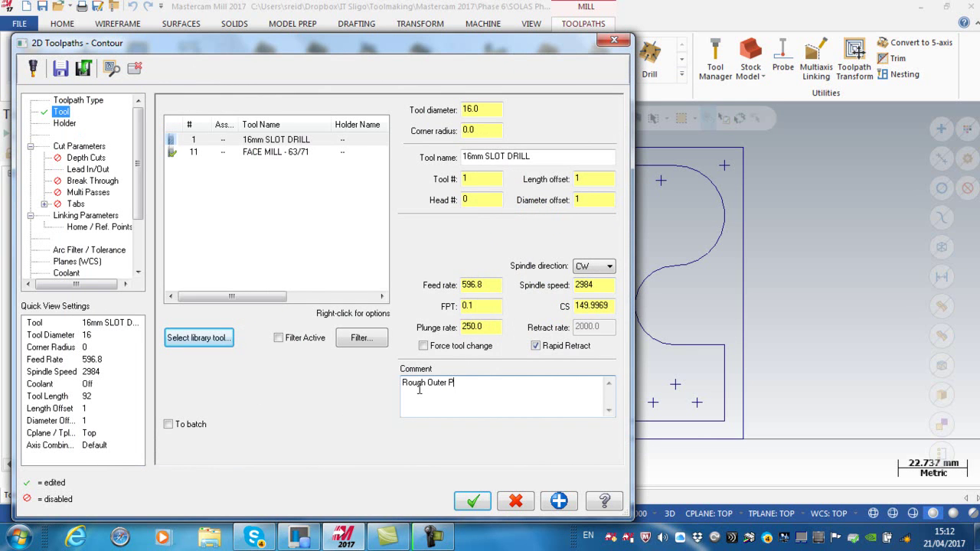
text(rofile)
Step: In the contour's Cut Parameters, set wall stock to leave to 0.6 and edit the floor stock value
click(80, 146)
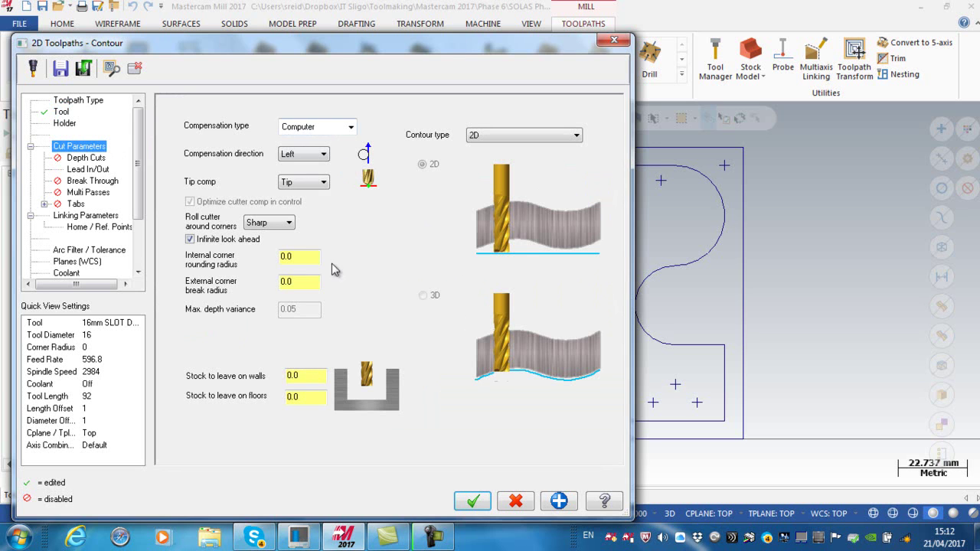
double_click(299, 375)
key(BackSpace)
text(.6)
double_click(293, 396)
text(0.8)
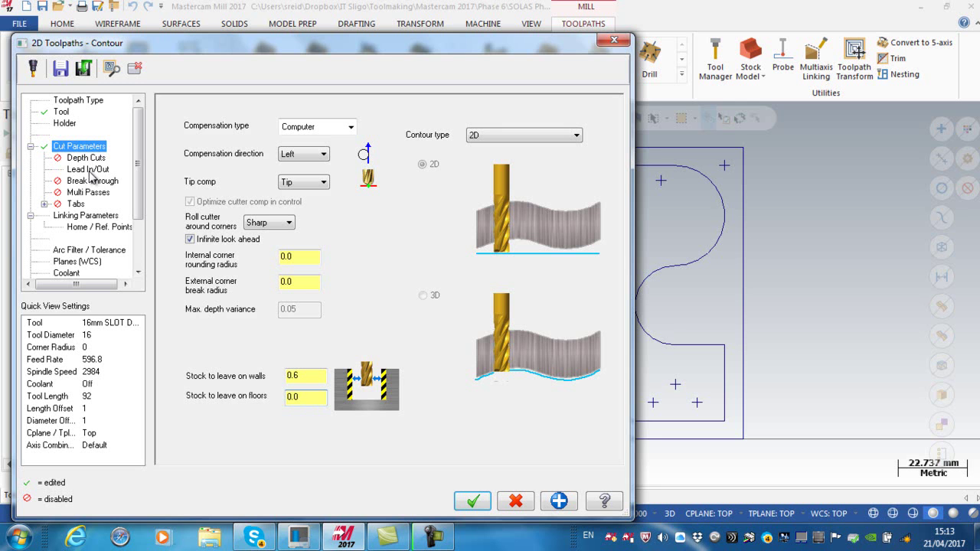
Step: Review the Lead In/Out page, move the dialog aside, and show the Break Through page
click(88, 170)
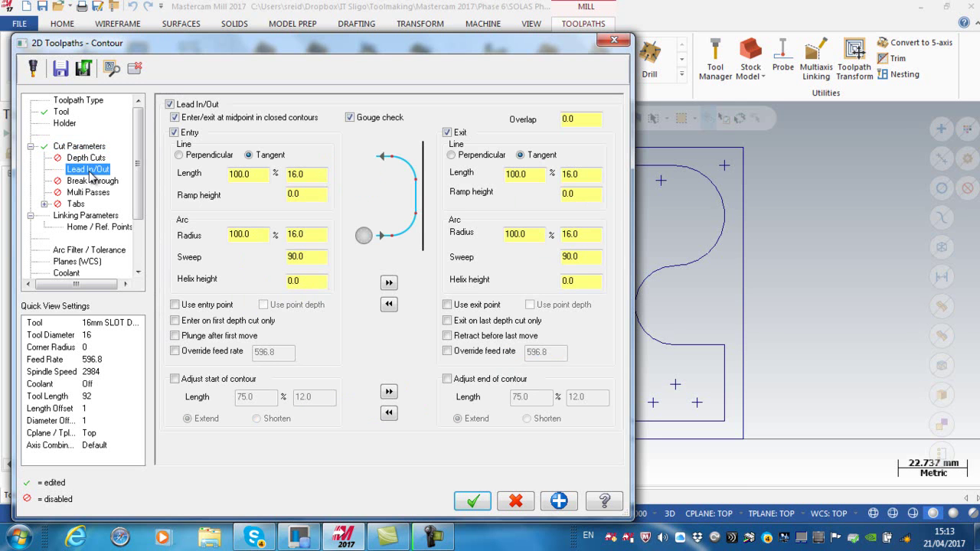
drag(168, 44, 214, 20)
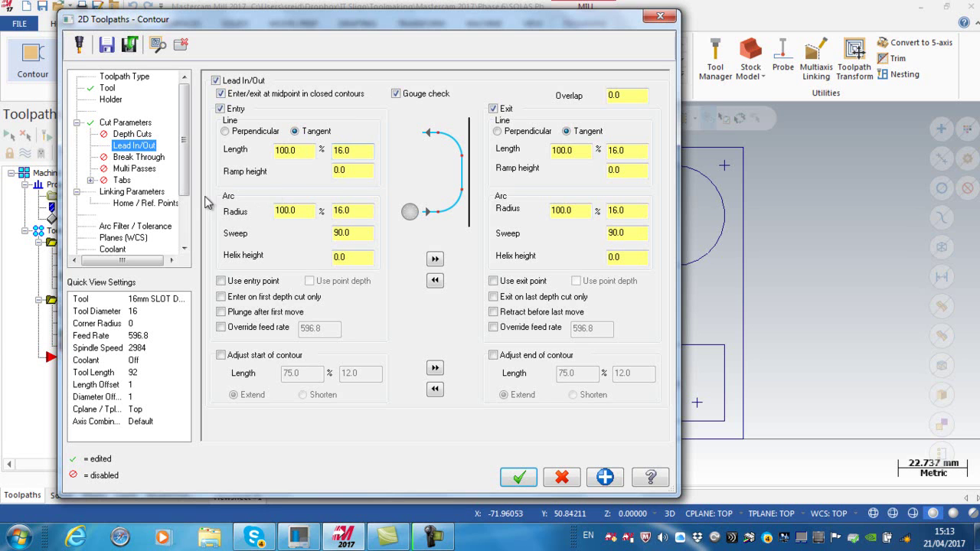
click(141, 158)
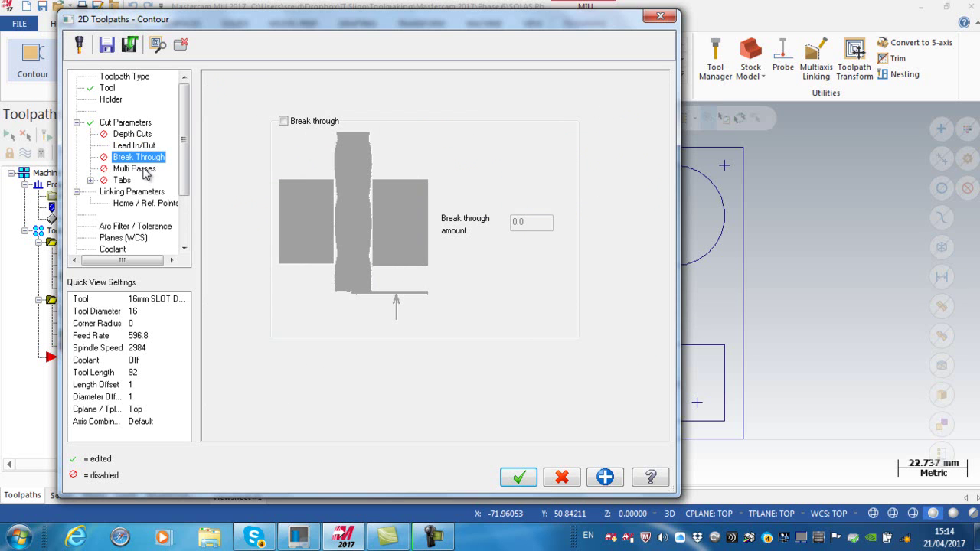
Step: Check the Multi Passes page, then display the contour's Linking Parameters page
click(146, 170)
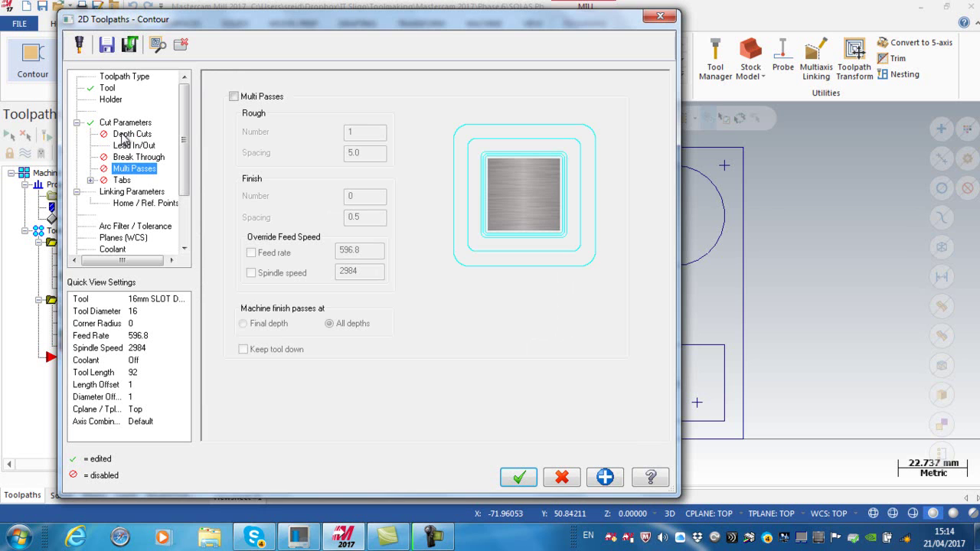
click(135, 193)
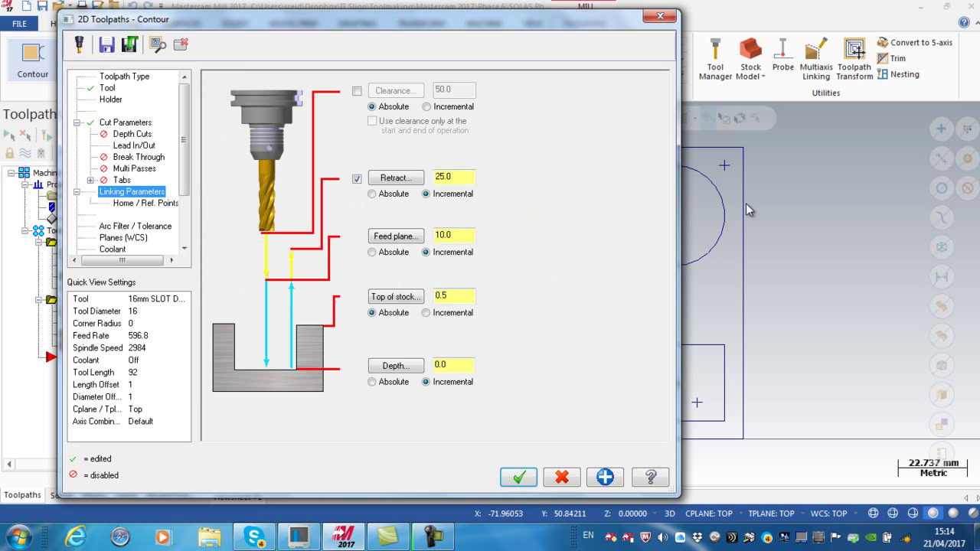
Step: Switch depth, feed plane and retract to Absolute, with depth -11.0 and top of stock 0
click(390, 387)
click(373, 252)
click(372, 195)
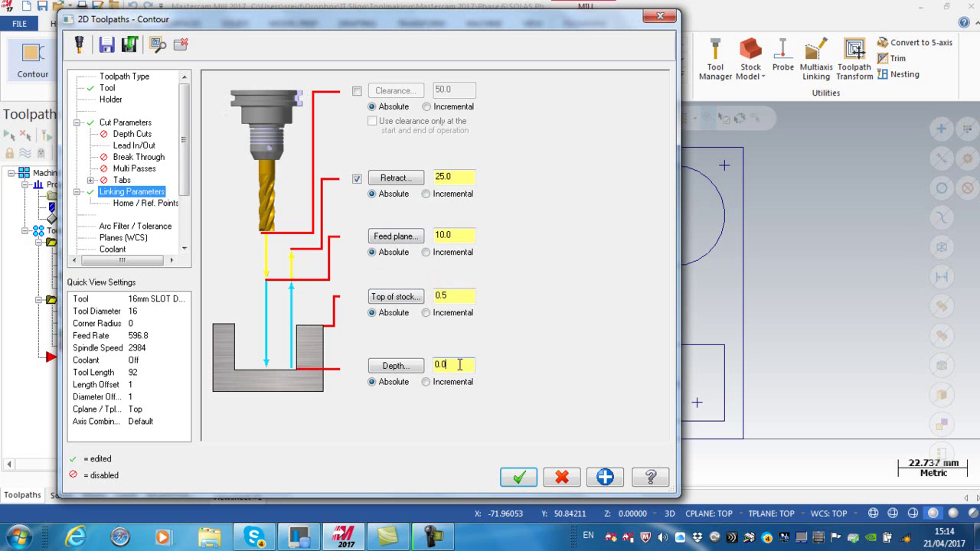
drag(459, 365, 429, 369)
drag(449, 295, 418, 298)
click(522, 478)
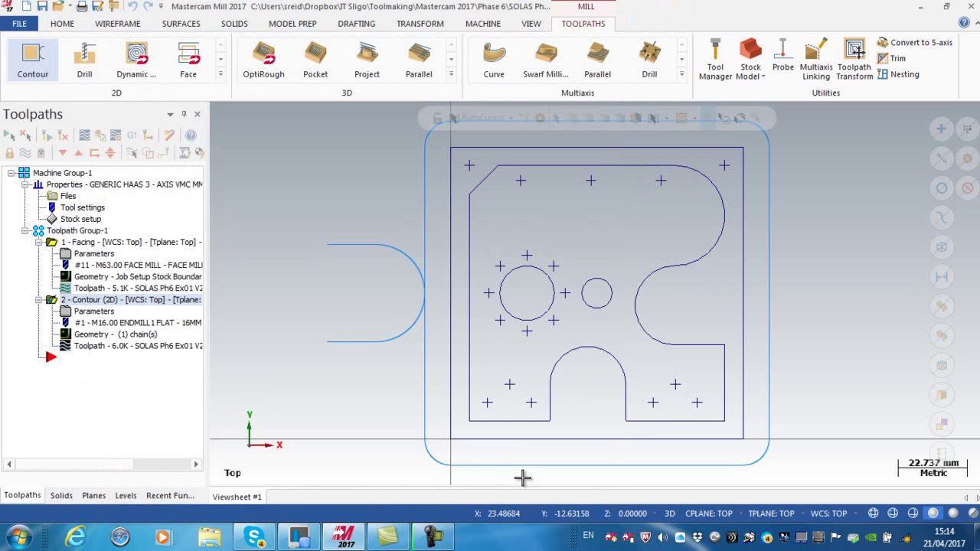
right_click(837, 311)
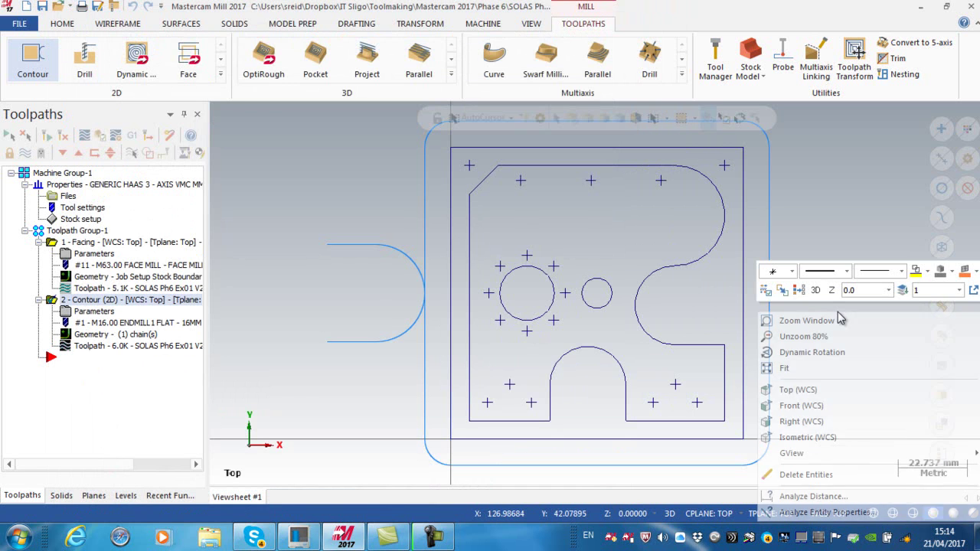
click(803, 438)
scroll(525, 278, up, 2)
scroll(525, 279, down, 2)
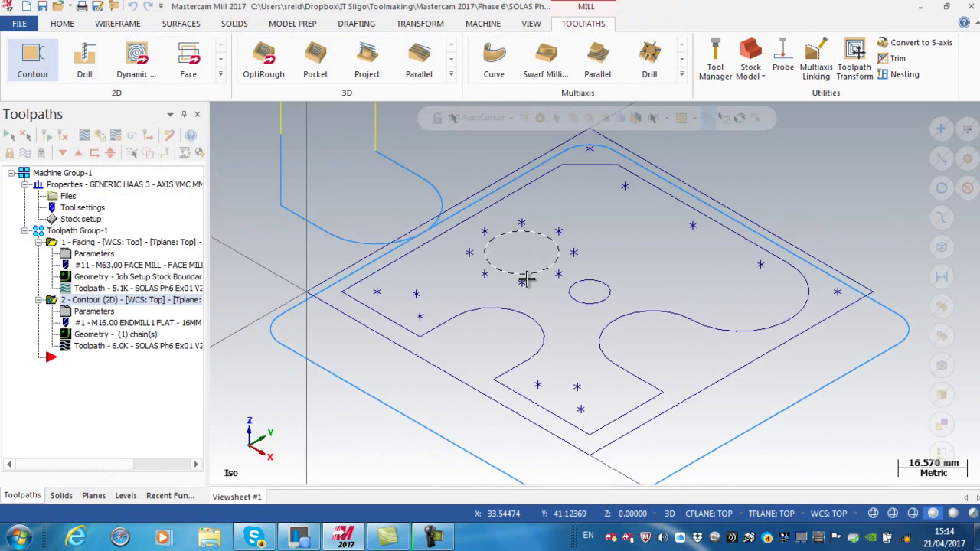
scroll(525, 278, down, 3)
key(Page_Down)
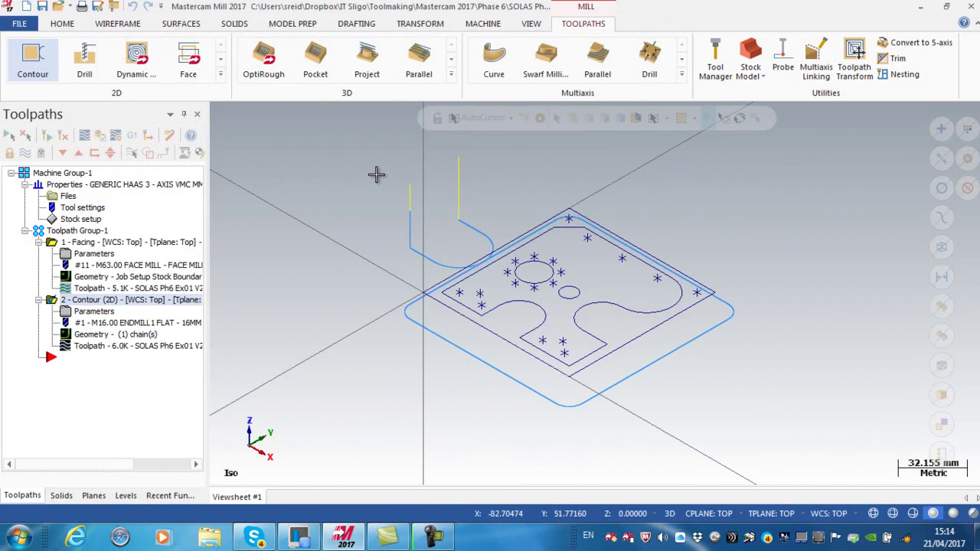
scroll(376, 174, up, 1)
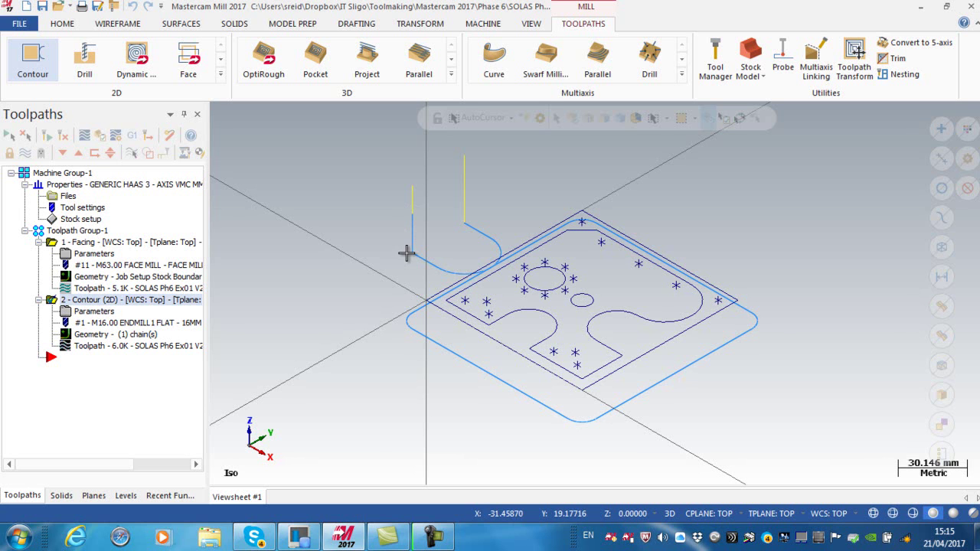
right_click(376, 229)
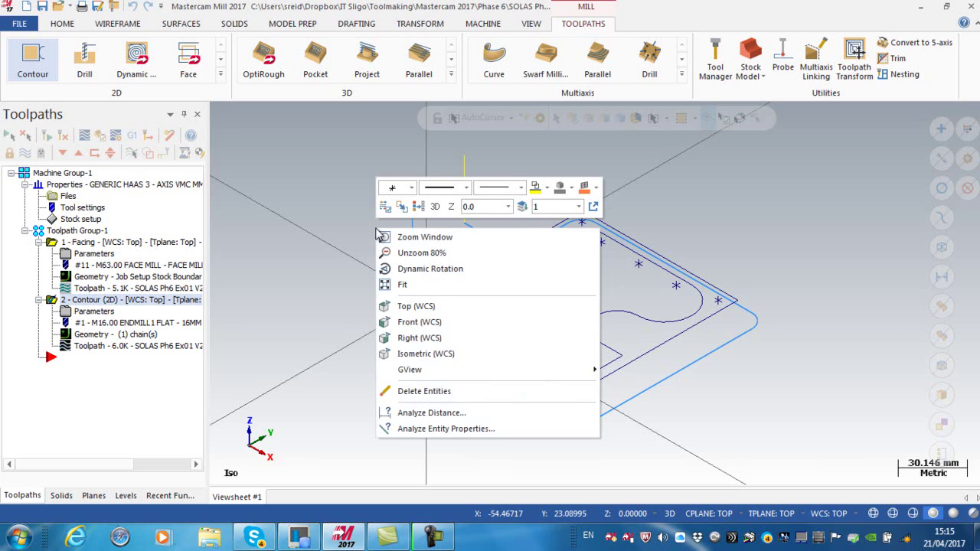
click(417, 322)
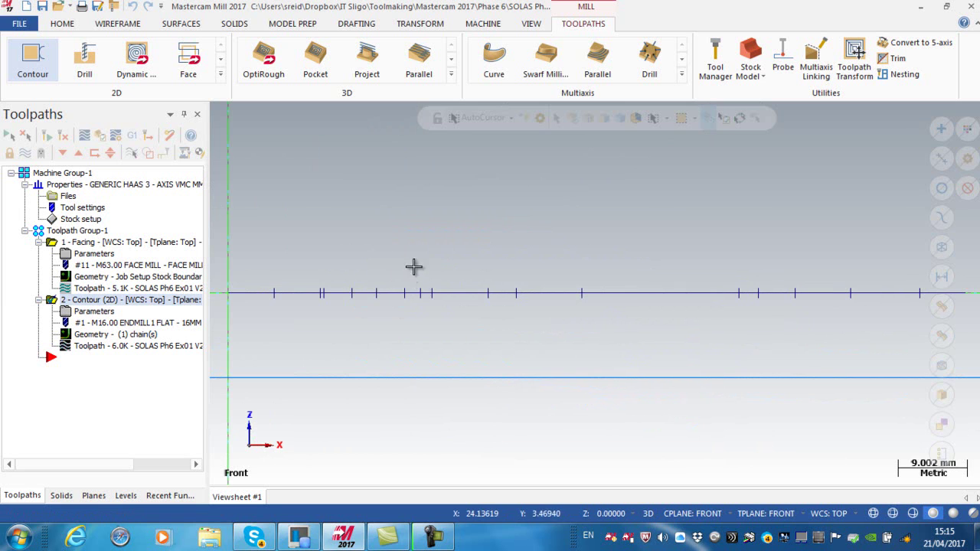
scroll(414, 260, down, 5)
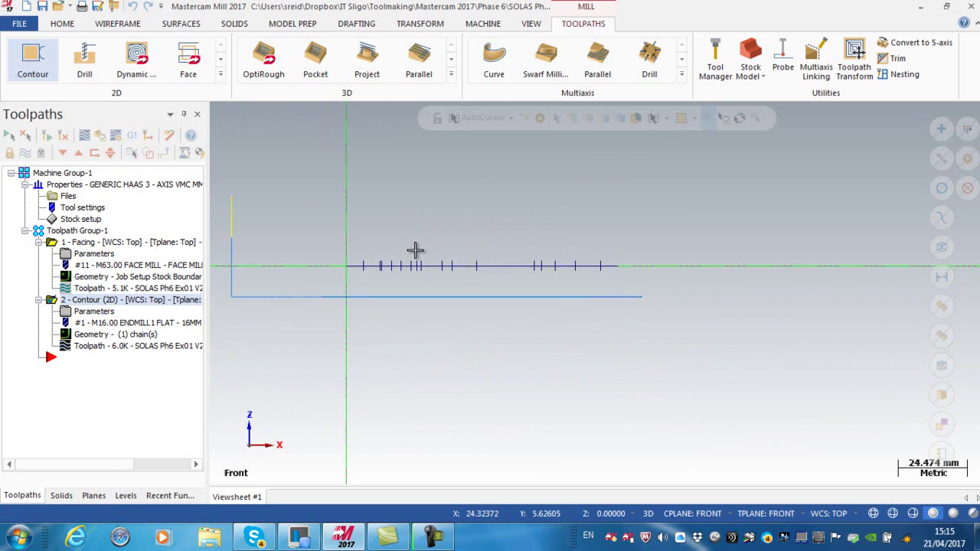
scroll(414, 249, down, 2)
scroll(258, 213, up, 1)
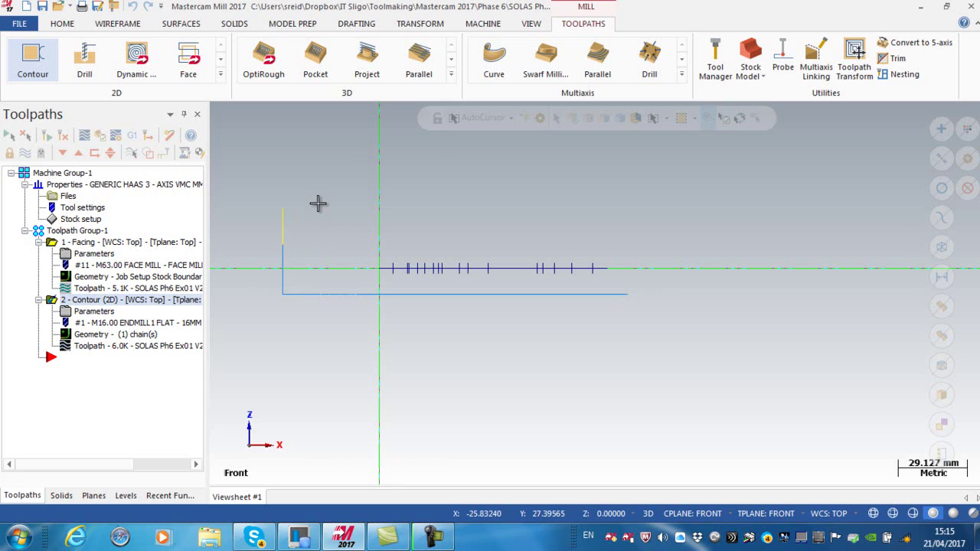
right_click(457, 180)
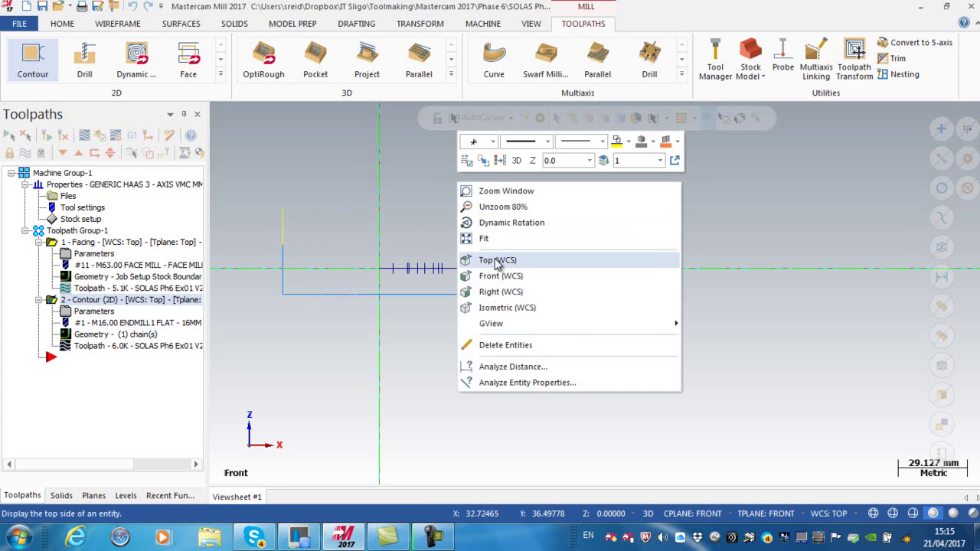
click(496, 307)
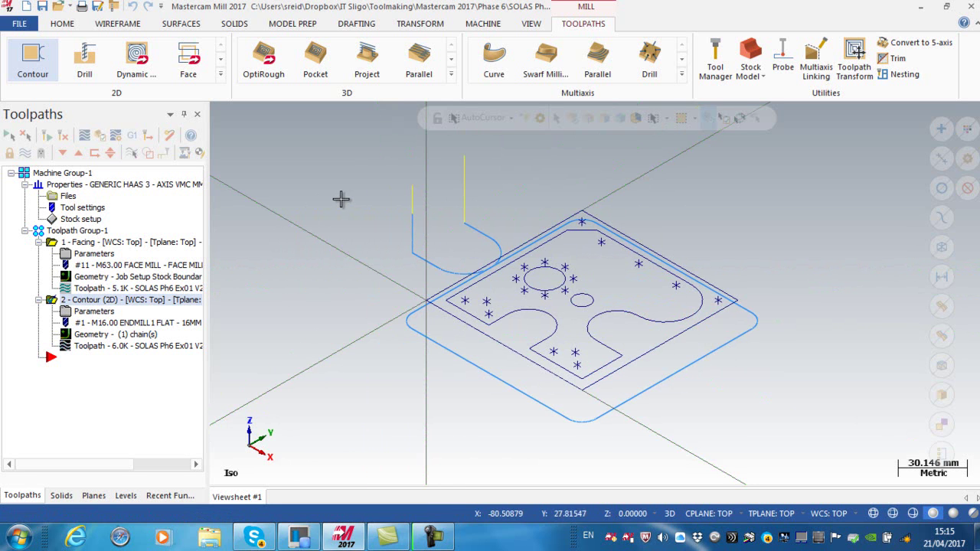
click(107, 346)
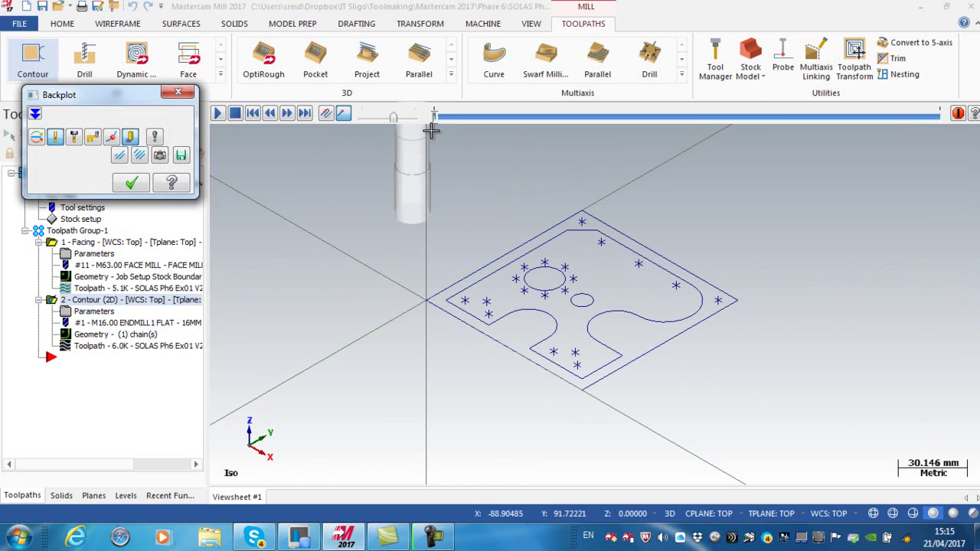
drag(437, 118, 875, 140)
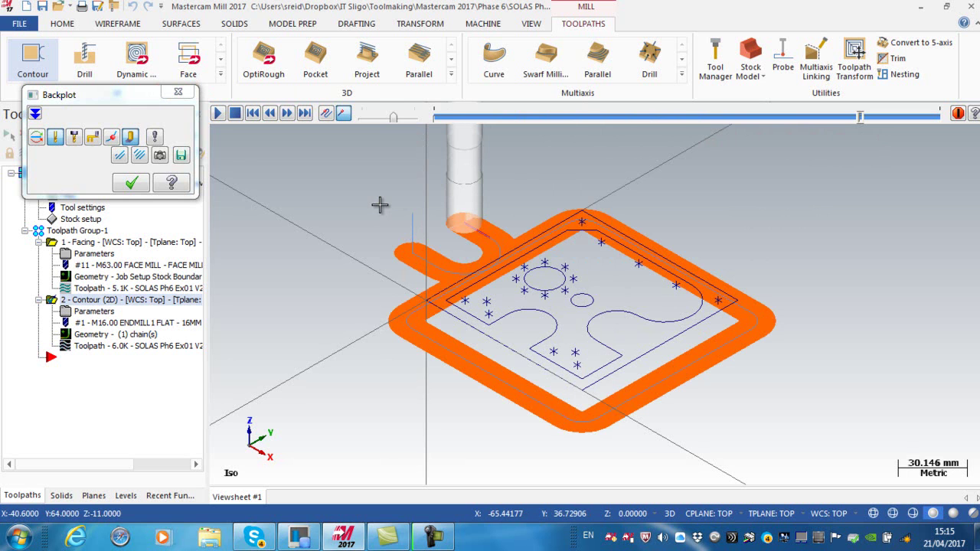
click(178, 92)
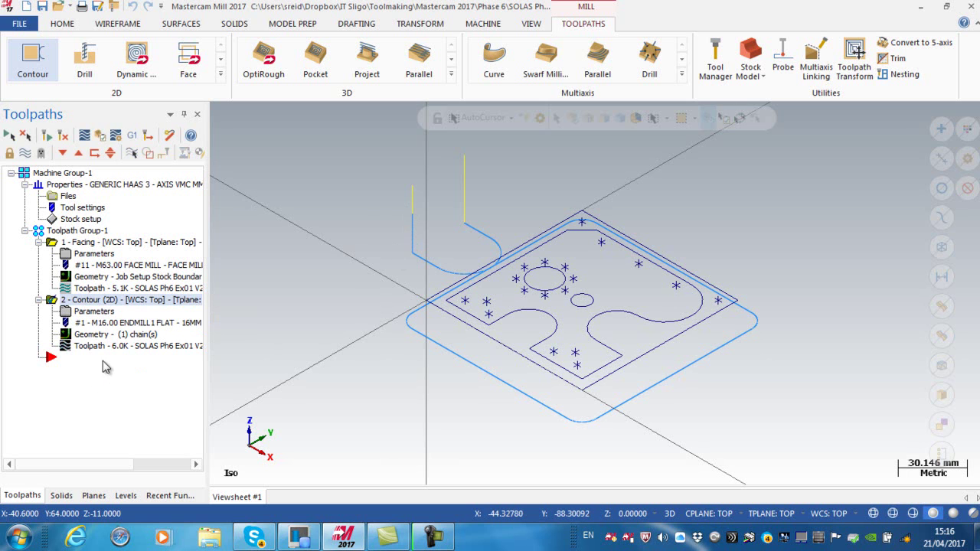
click(84, 135)
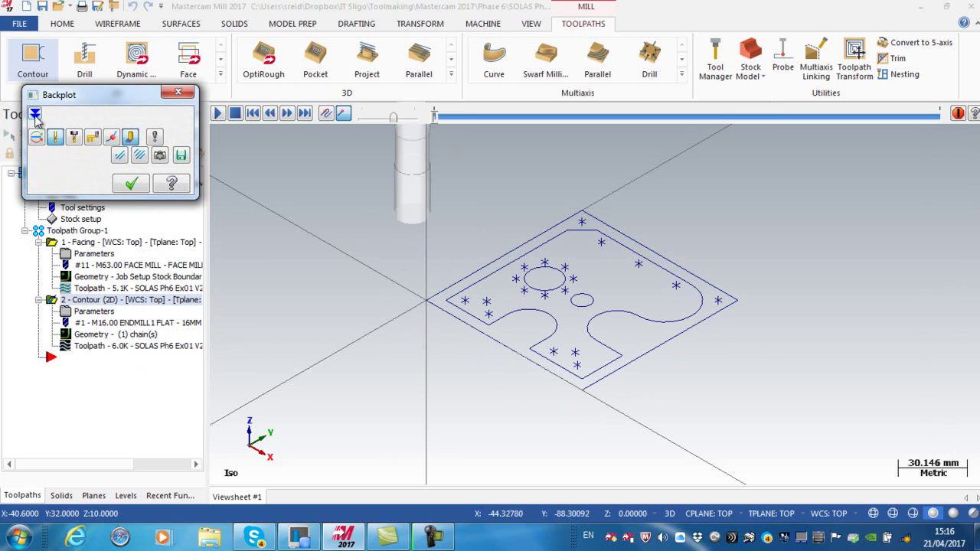
click(35, 114)
click(71, 303)
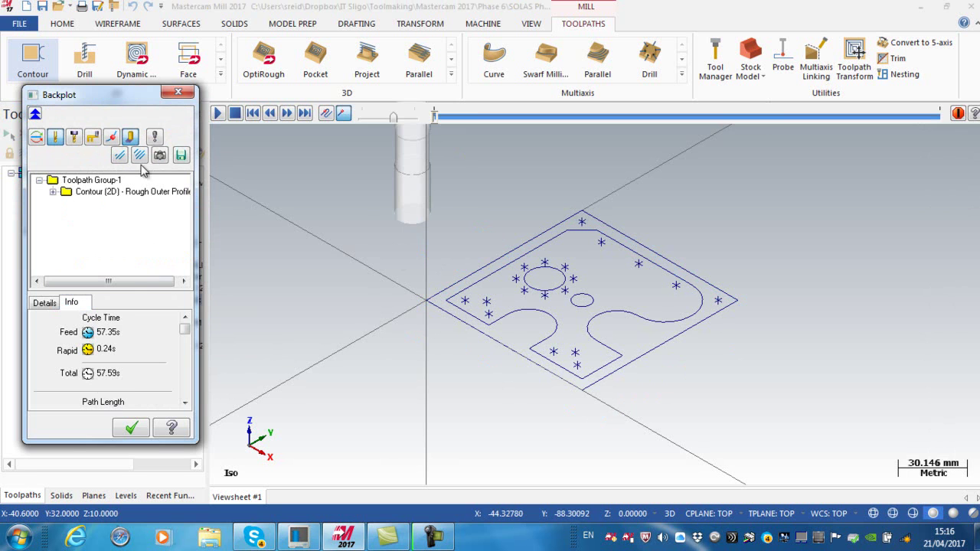
click(178, 93)
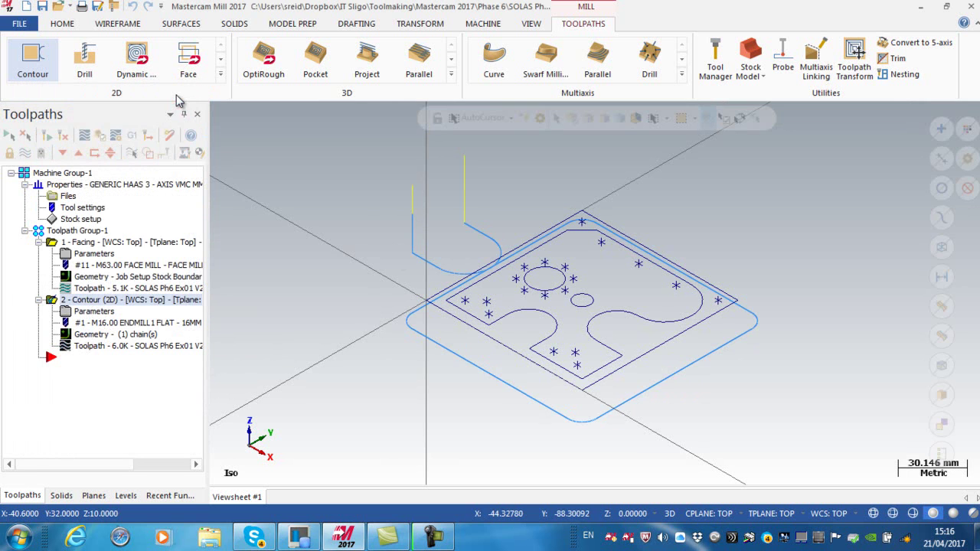
Step: Change the contour's feed plane from 10.0 to -10.0 and accept the parameters
click(84, 312)
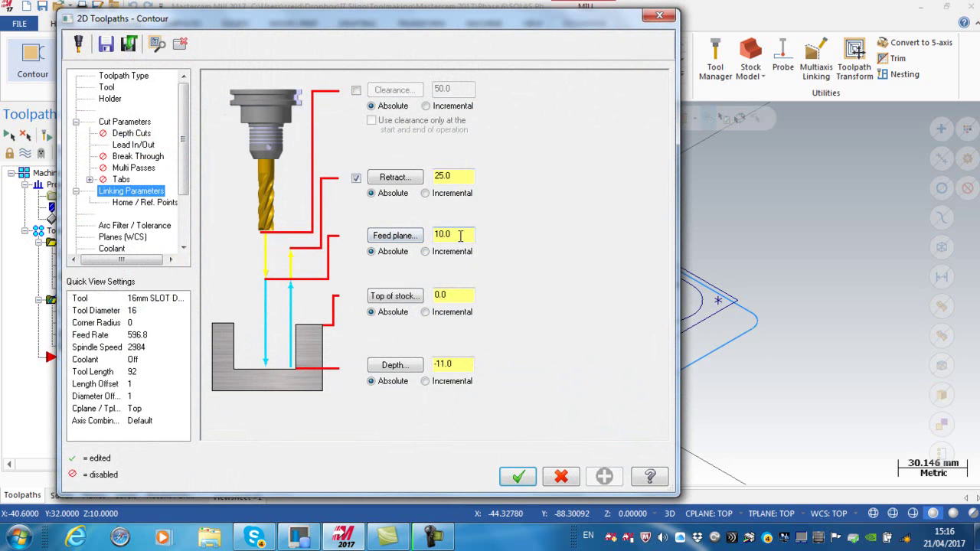
drag(460, 236, 432, 234)
key(BackSpace)
text(-10)
key(Return)
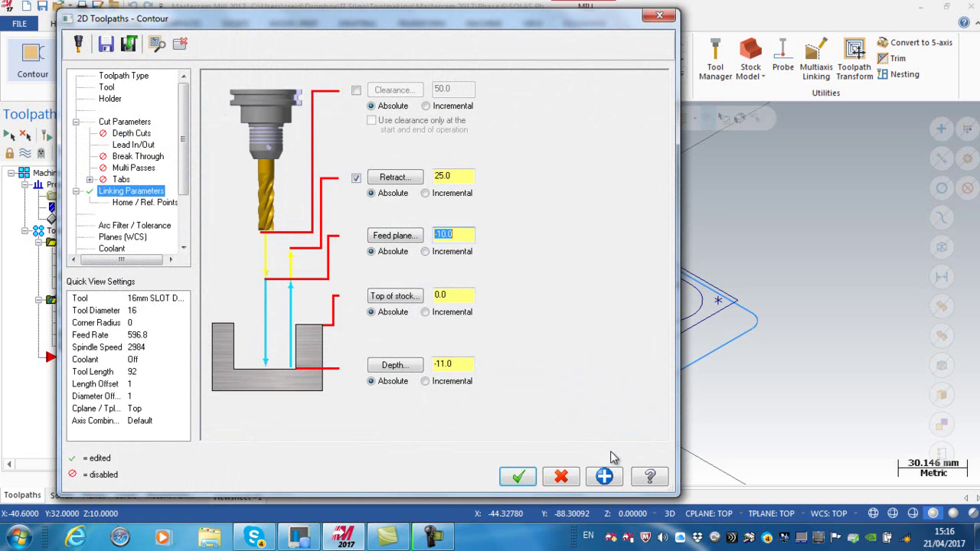
click(518, 477)
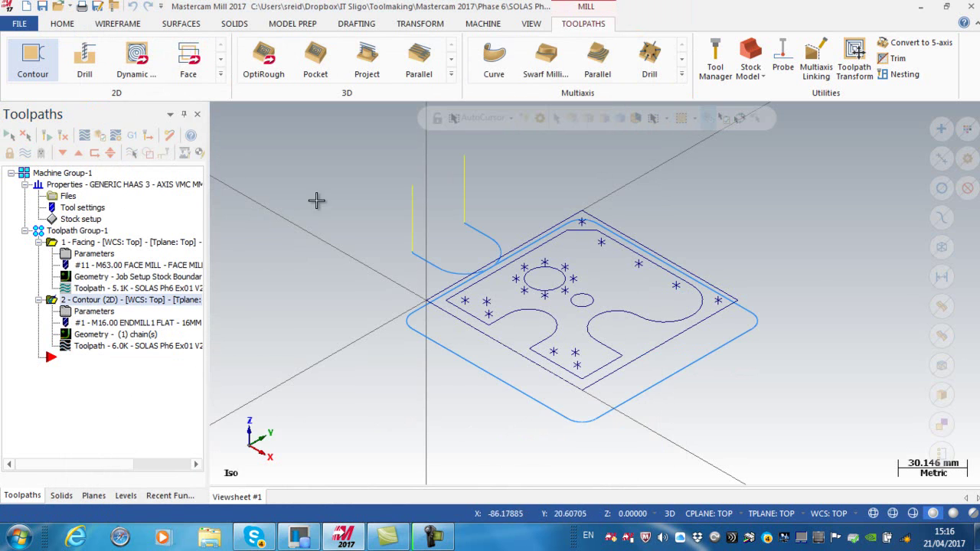
scroll(406, 245, up, 7)
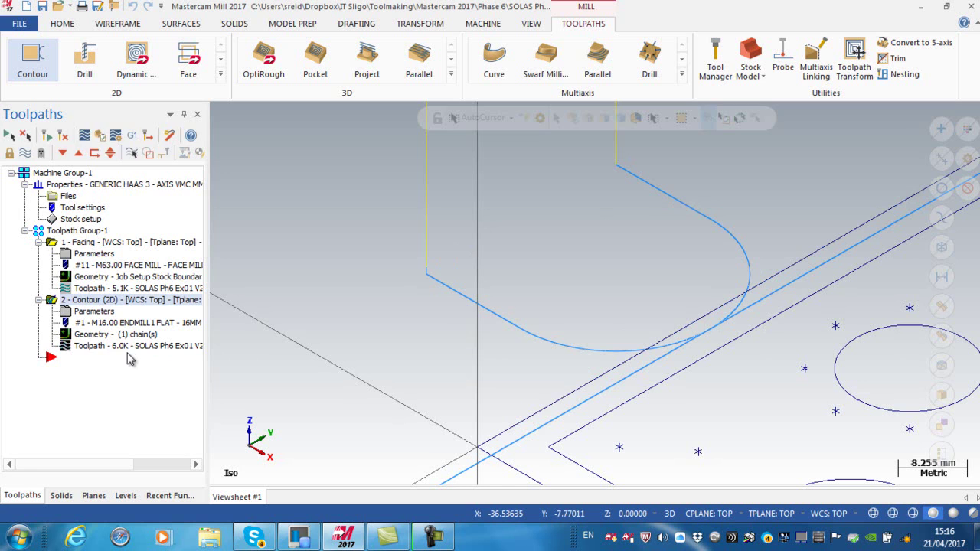
key(alt+t)
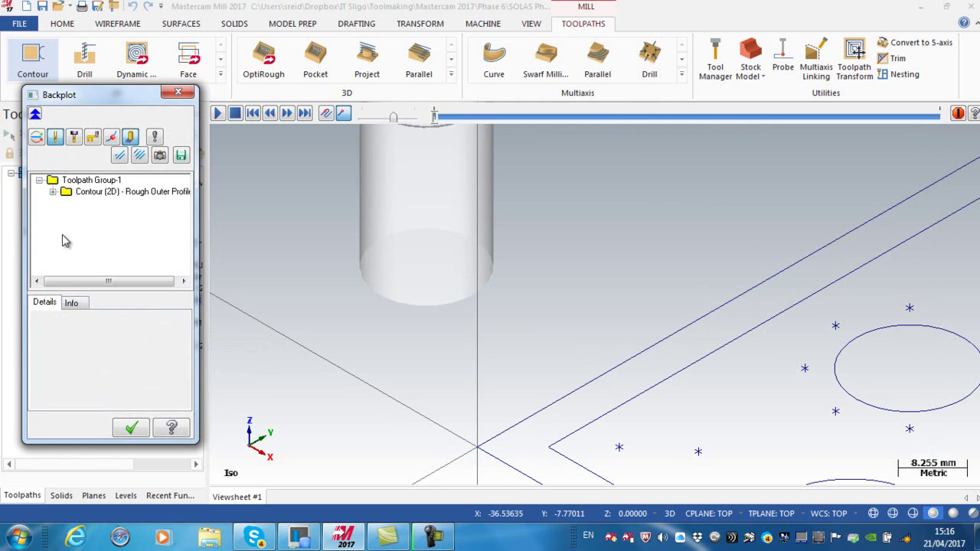
click(73, 303)
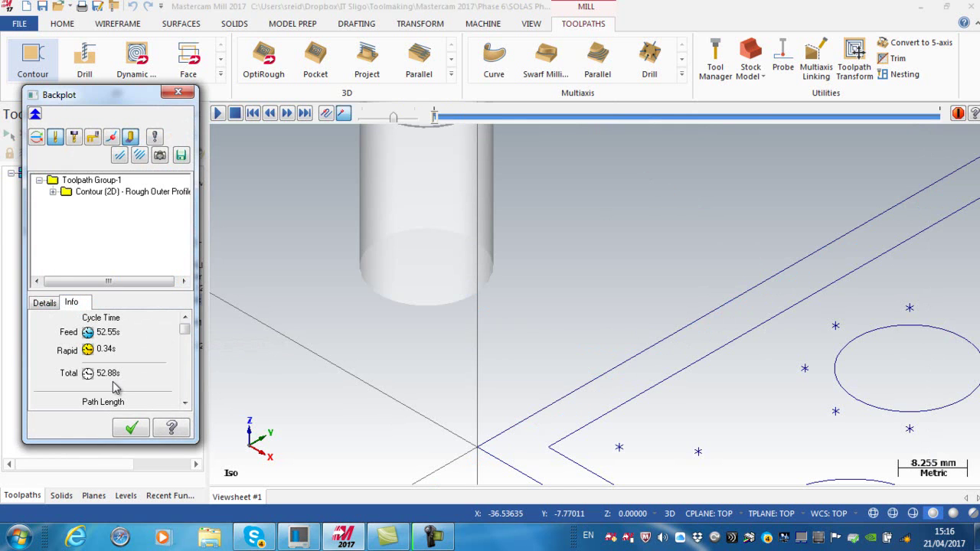
click(177, 91)
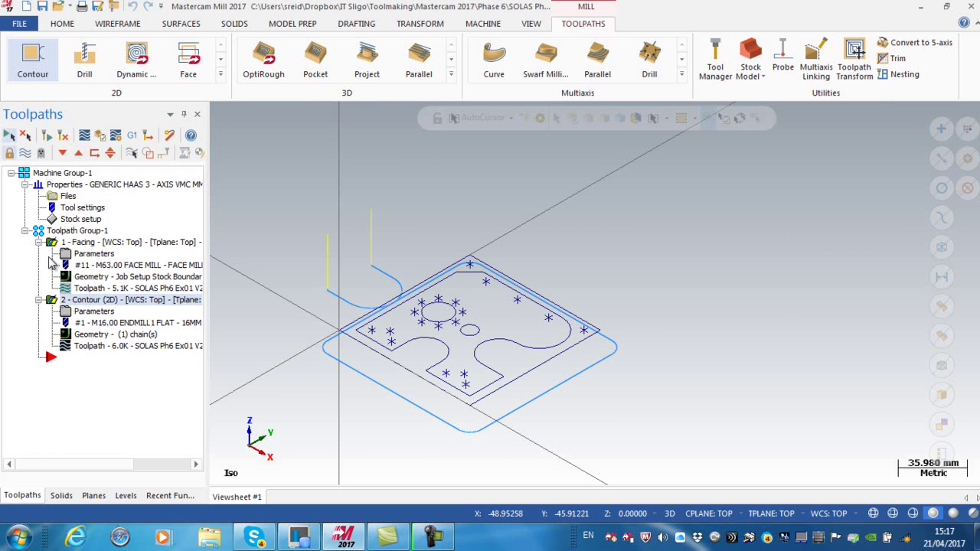
Step: Verify both selected operations in Mastercam Simulator and play them through all 25 moves
click(101, 136)
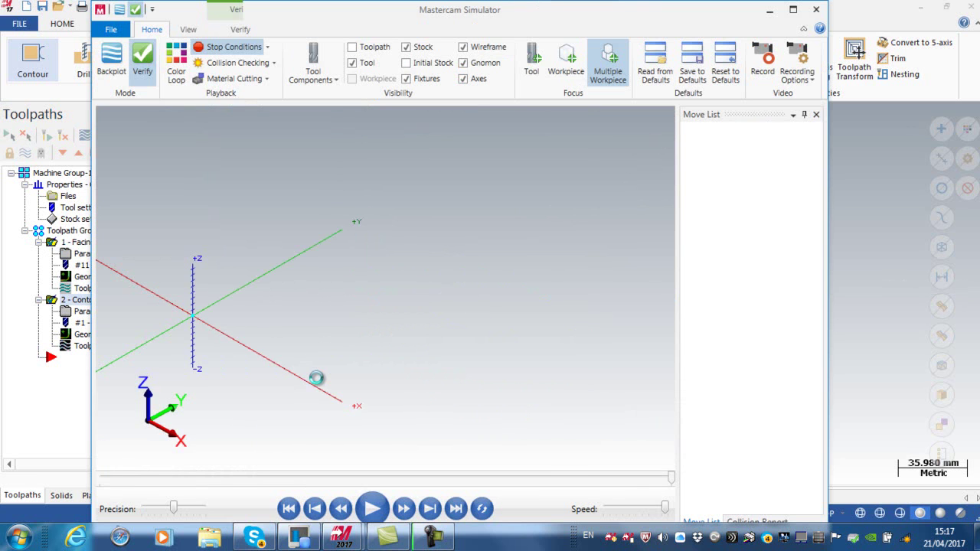
click(373, 509)
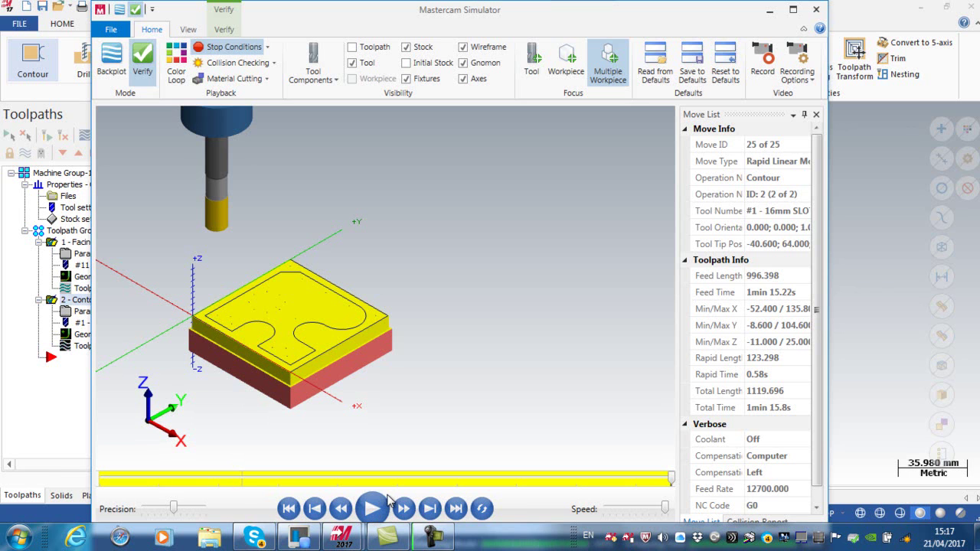
Step: Add Shank and Shoulder to collision checking, then rewind to move 1 and replay
click(268, 47)
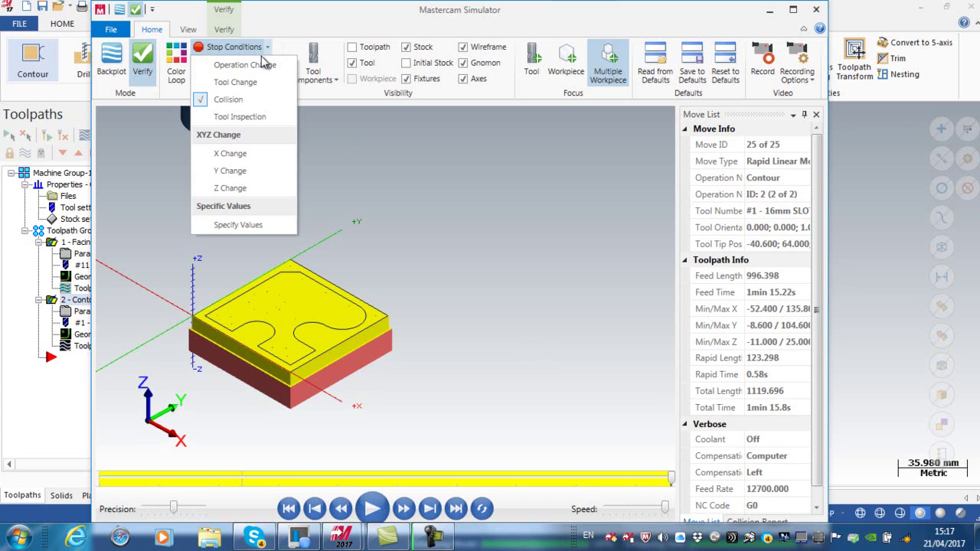
click(369, 165)
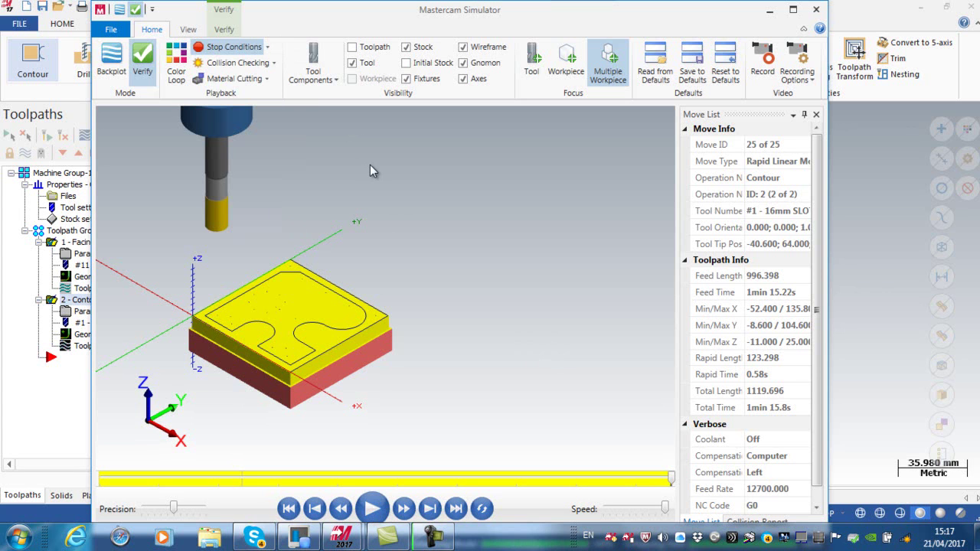
click(274, 62)
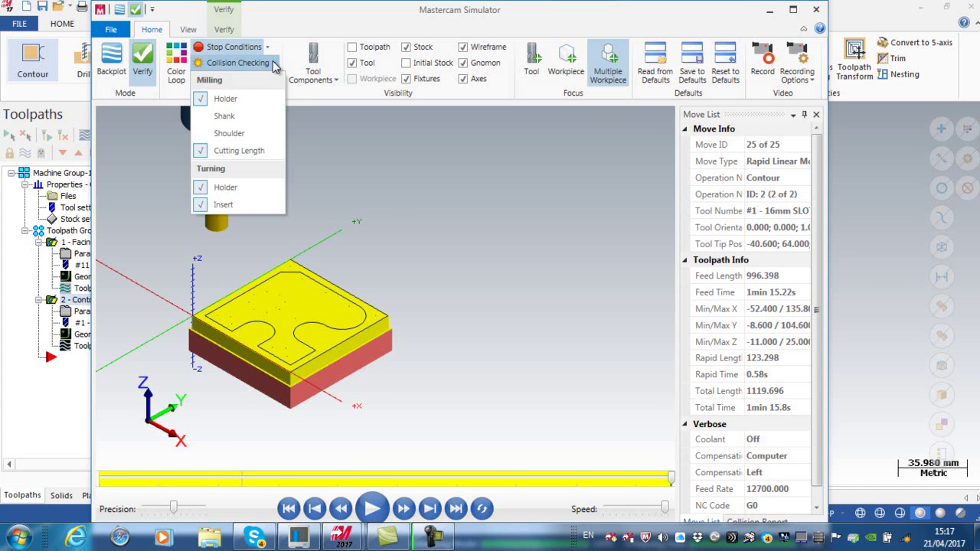
click(225, 119)
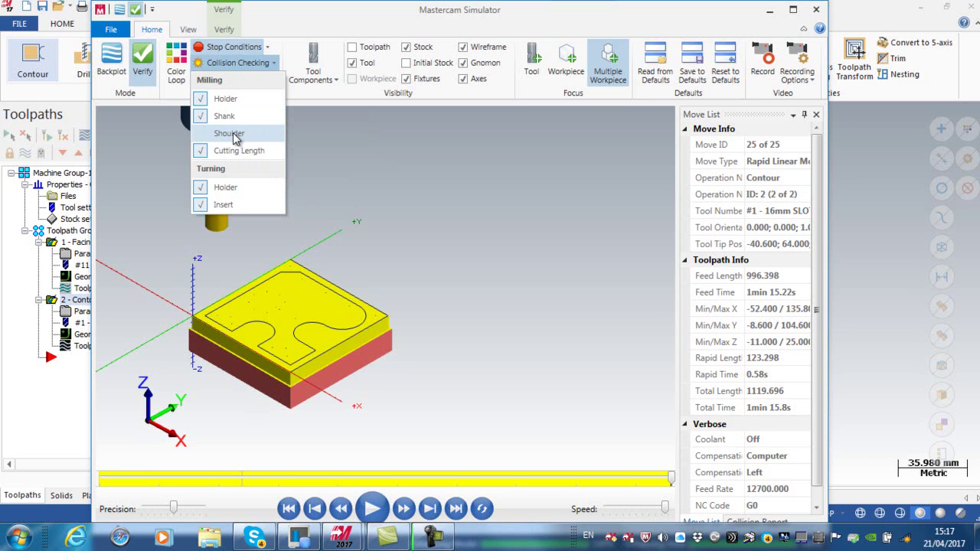
click(234, 135)
click(372, 184)
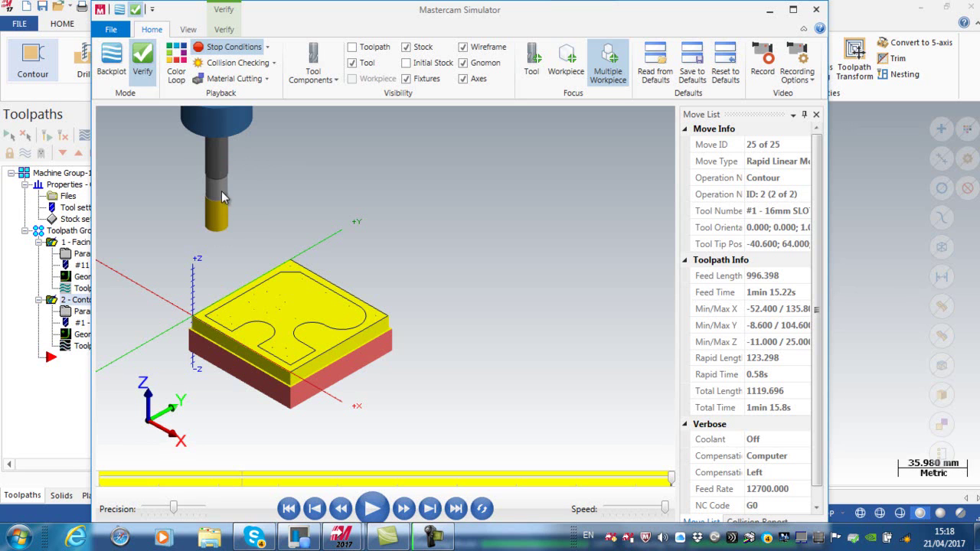
click(289, 509)
click(373, 509)
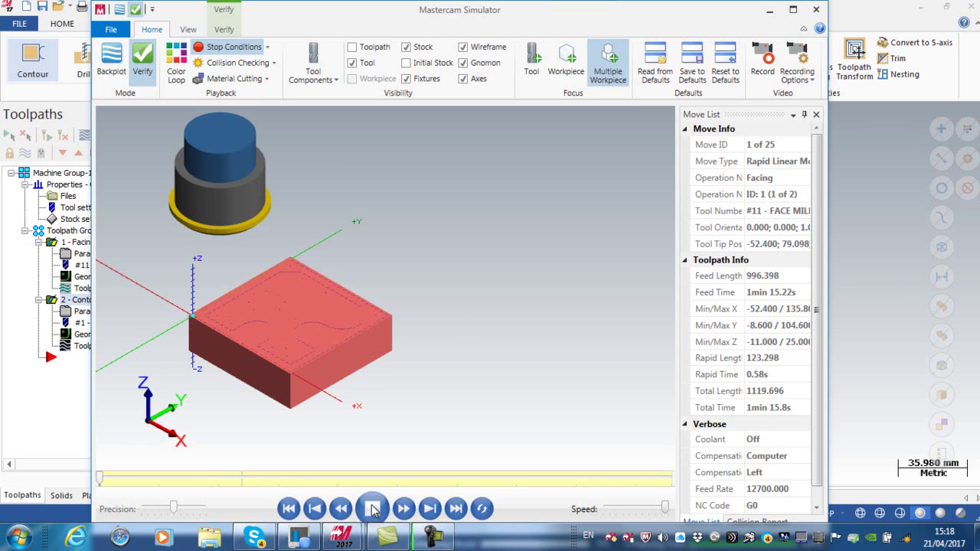